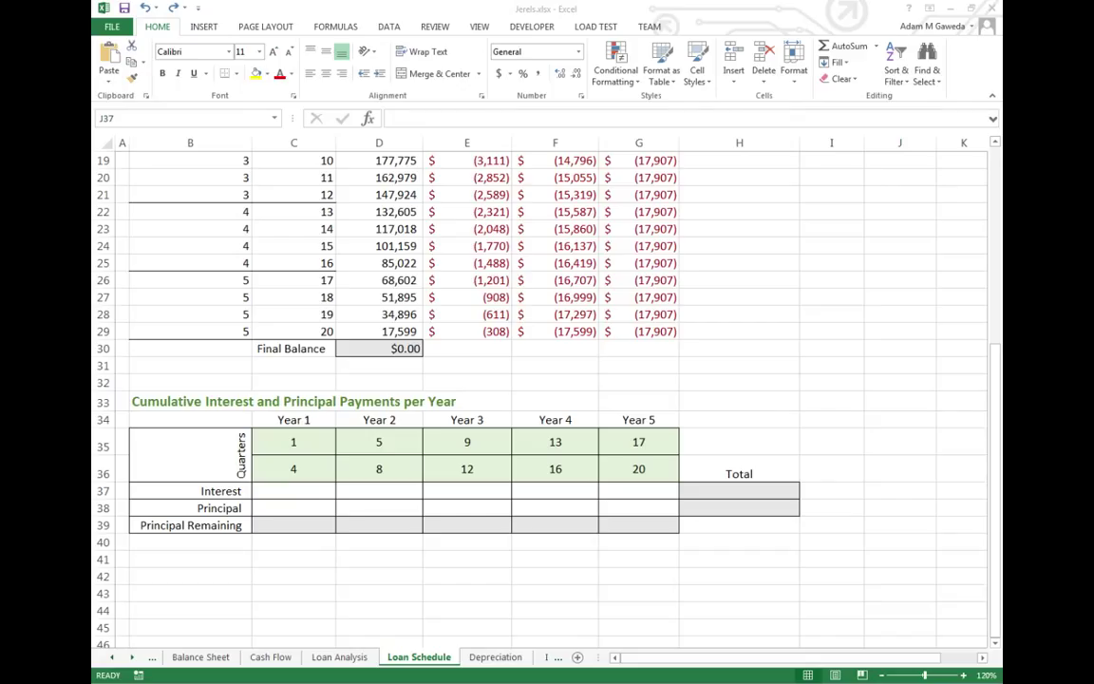
# Step: Start a CUMIPMT formula in the Year 1 Interest cell C37
pyautogui.scroll(5, 555, 405)
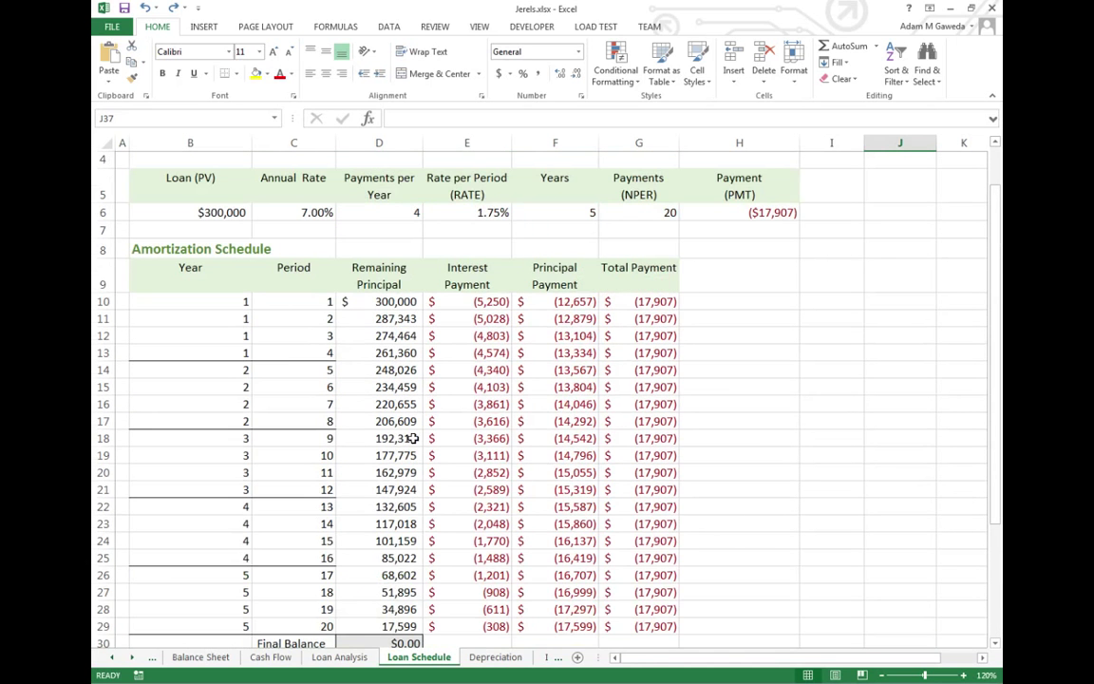
pyautogui.moveTo(460, 303); pyautogui.dragTo(465, 352)
pyautogui.scroll(-4, 447, 403)
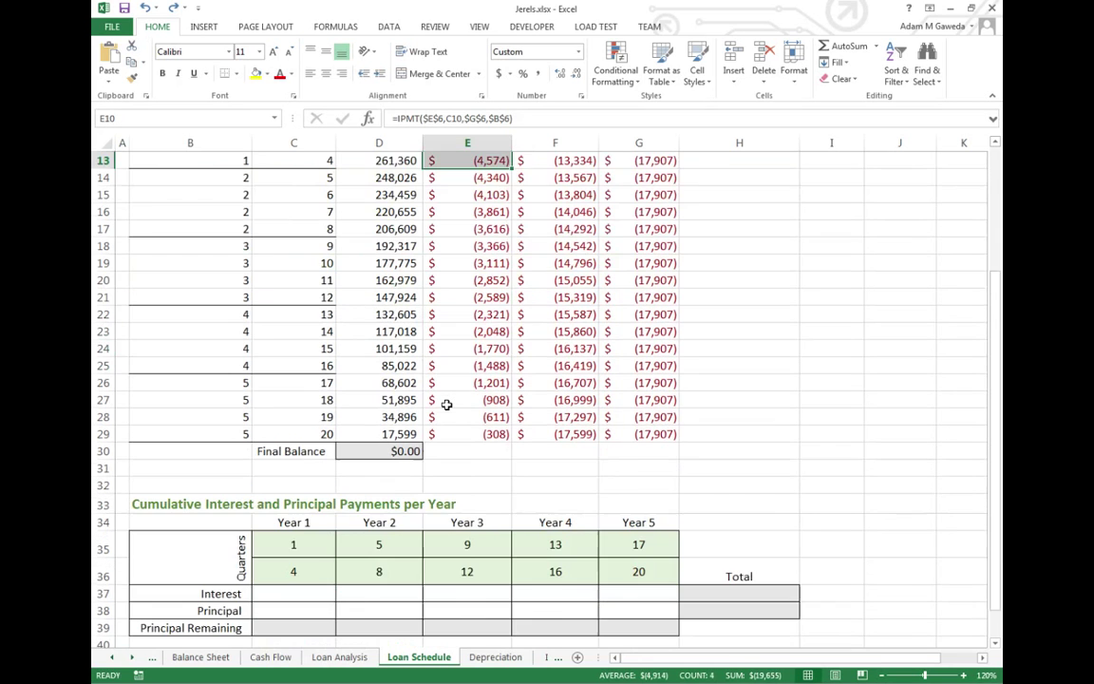
pyautogui.click(289, 542)
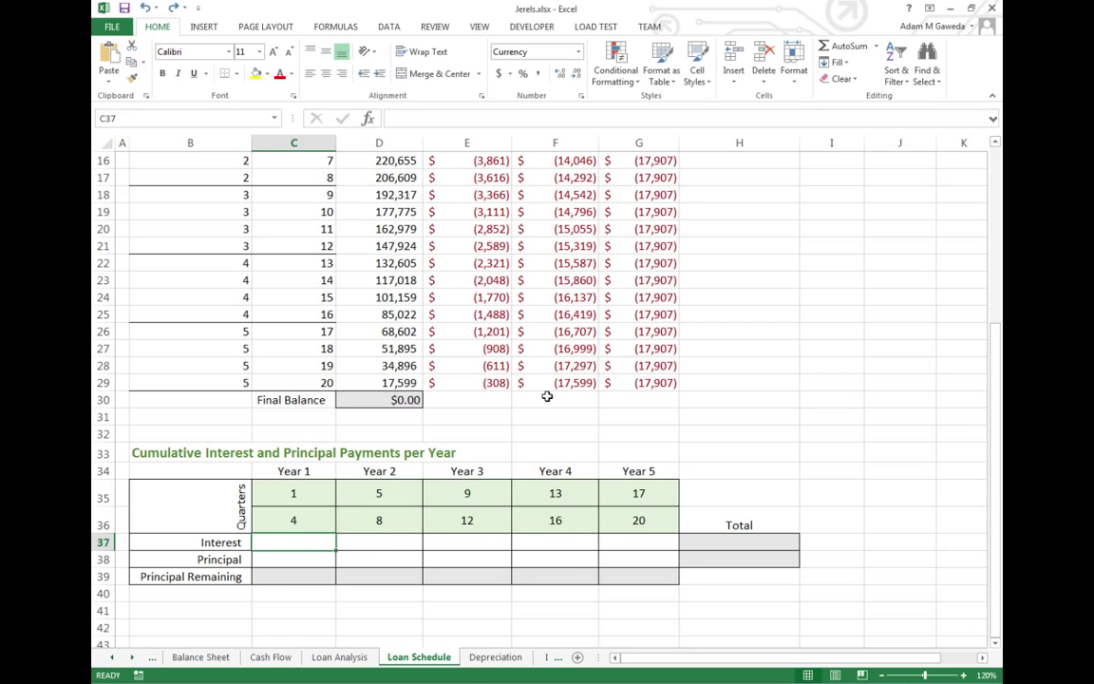
pyautogui.write('=CUM')
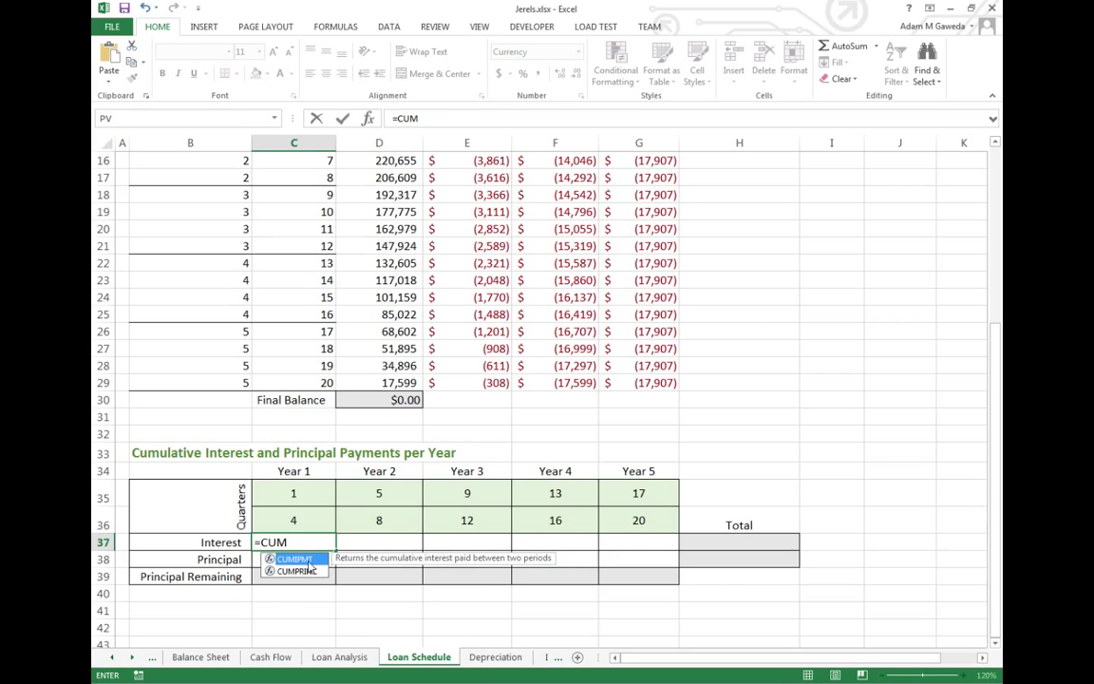
pyautogui.doubleClick(300, 560)
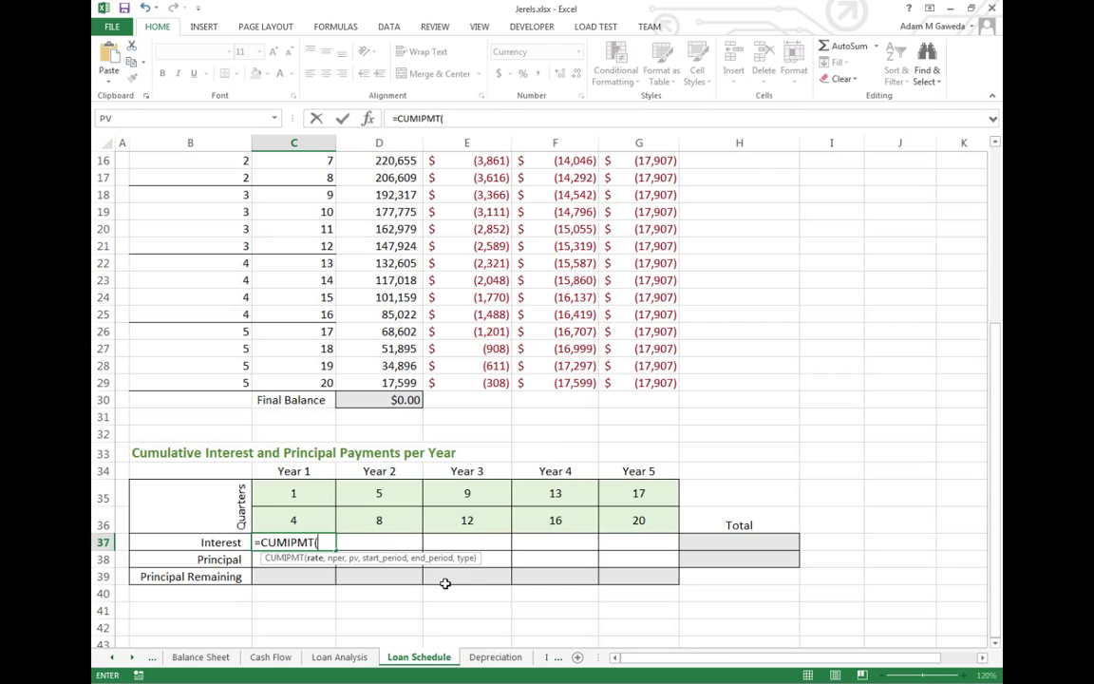
# Step: Add absolute references $E$6, $G$6 and $B$6 for rate, payment count and loan amount
pyautogui.scroll(5, 445, 582)
pyautogui.click(475, 296)
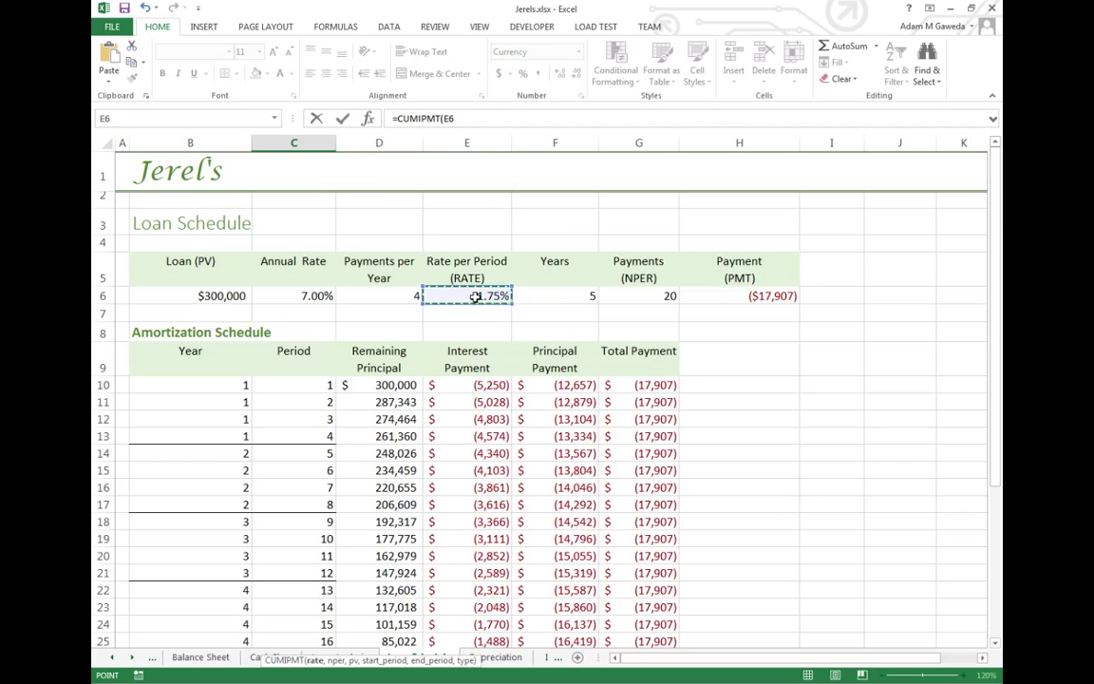
pyautogui.press('F4')
pyautogui.write(',')
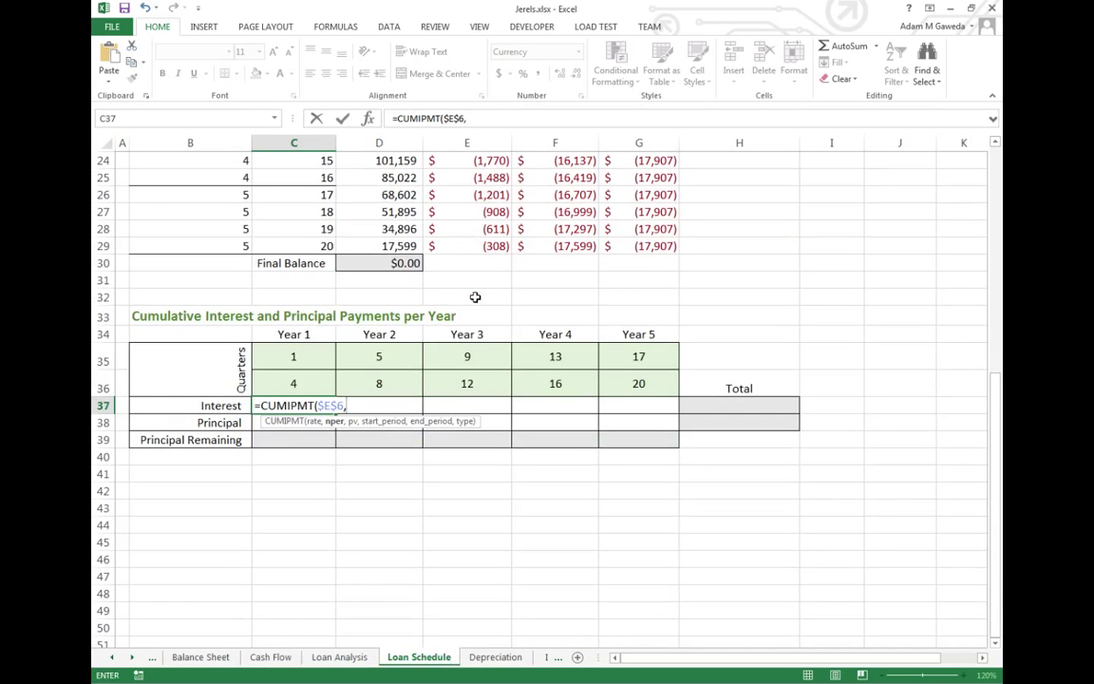
pyautogui.scroll(7, 544, 225)
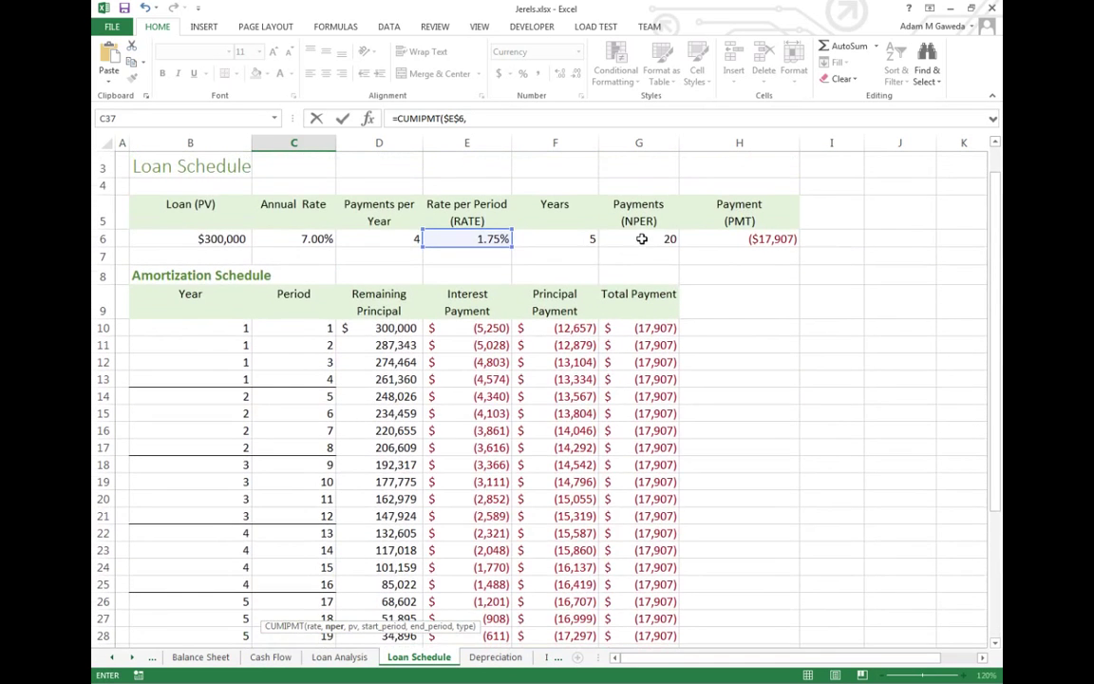
pyautogui.click(642, 238)
pyautogui.press('F4')
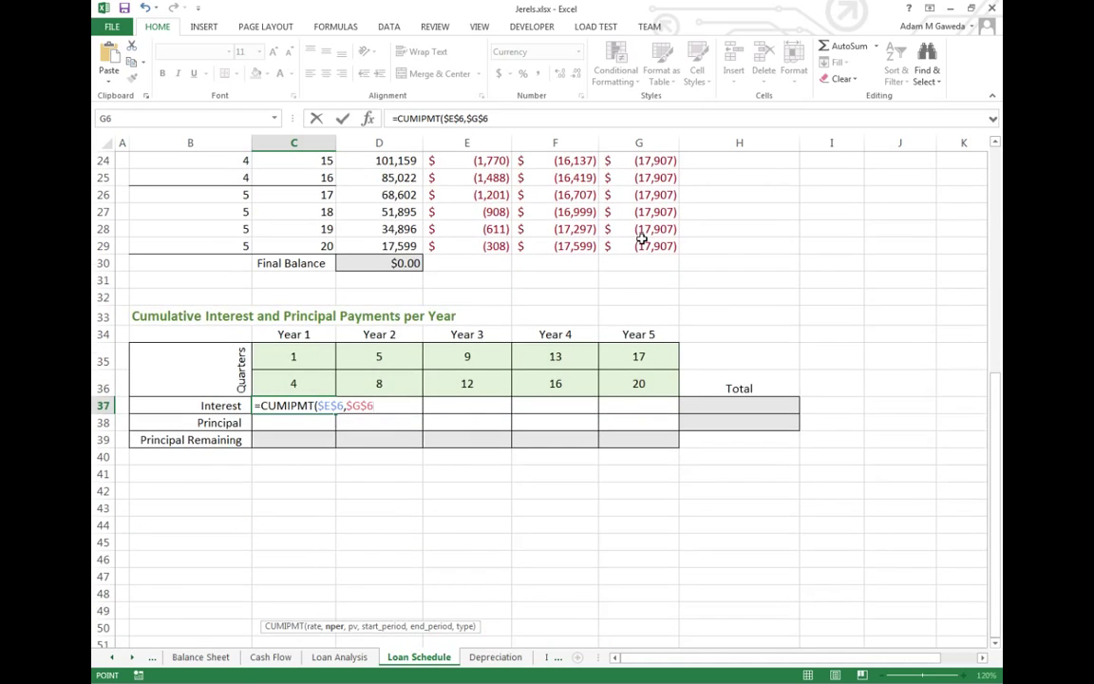
pyautogui.write(',')
pyautogui.scroll(8, 642, 238)
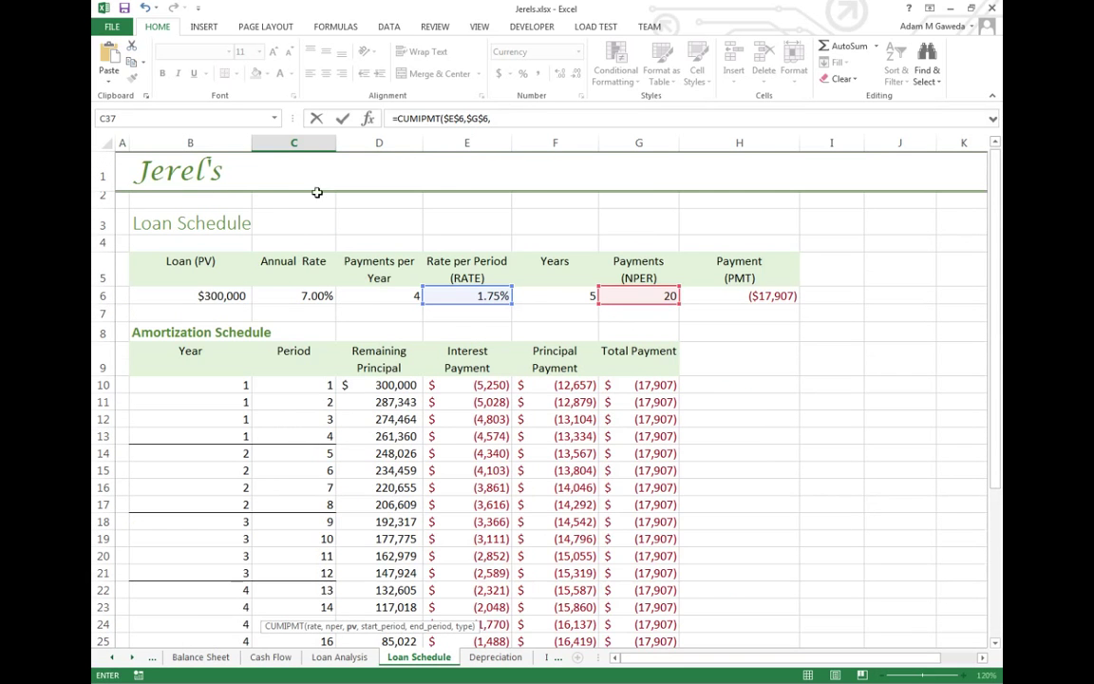
pyautogui.click(210, 296)
pyautogui.press('F4')
pyautogui.write(',')
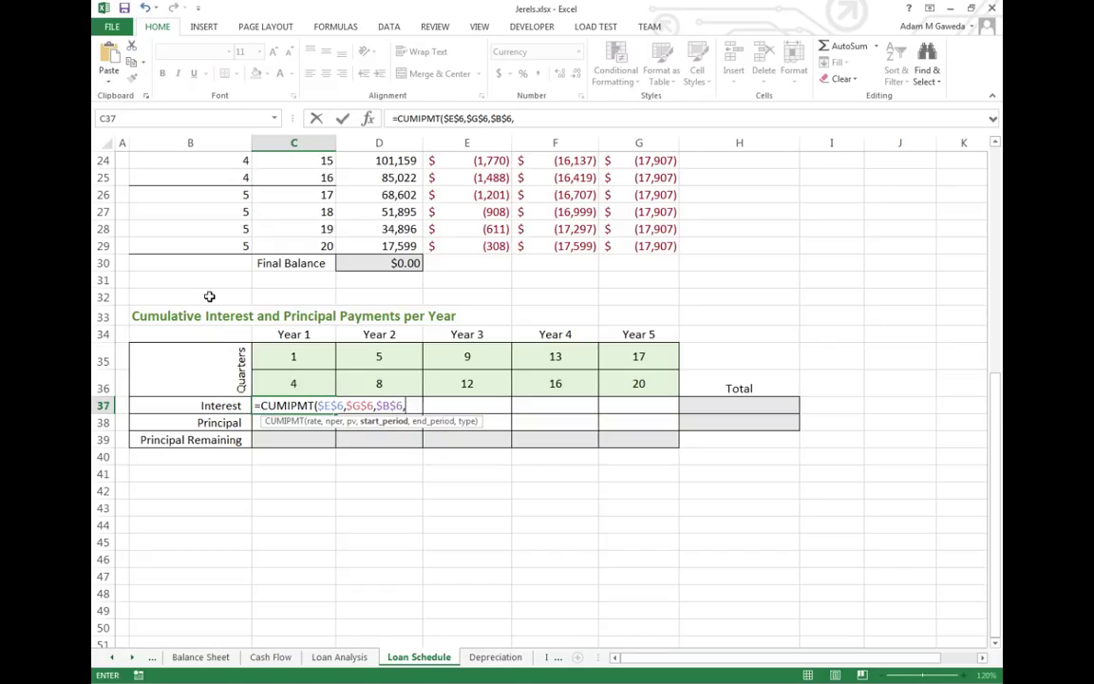
# Step: Finish the CUMIPMT formula with periods C35 to C36 and type 0, giving ($19,655)
pyautogui.click(287, 355)
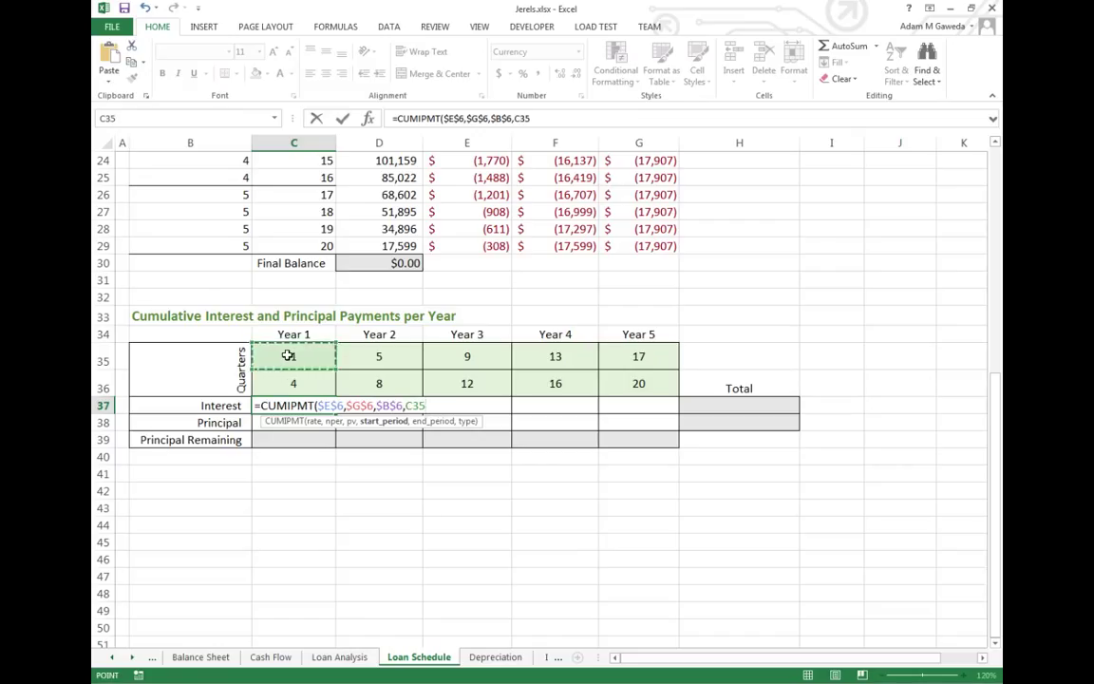
pyautogui.write(',')
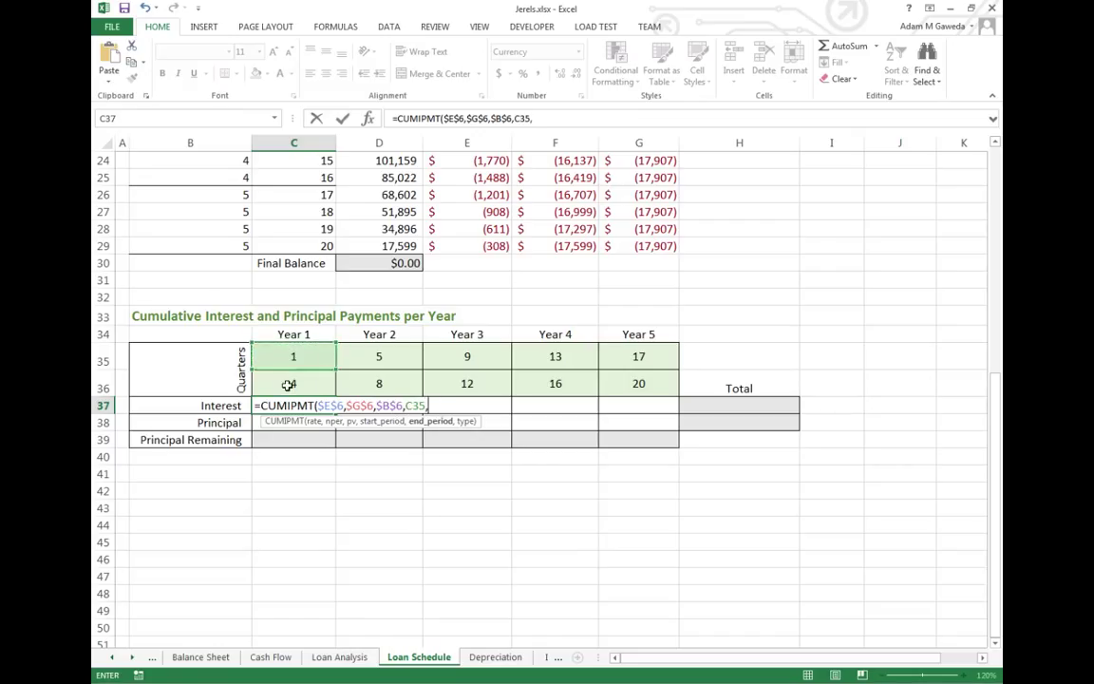
pyautogui.click(287, 384)
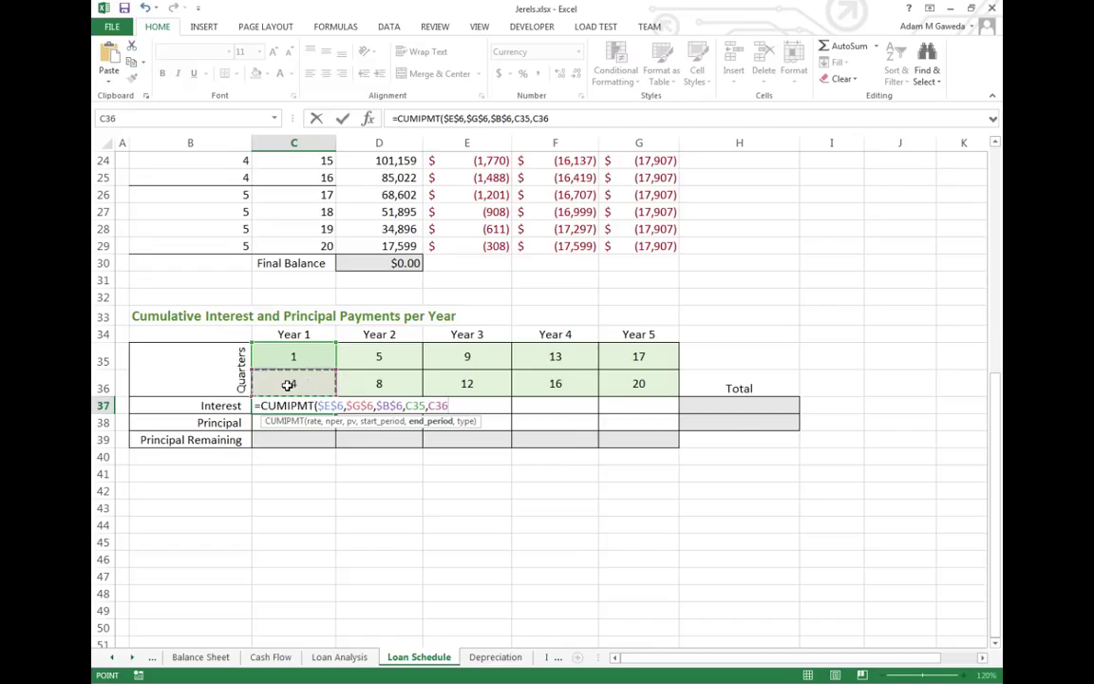
pyautogui.write(',')
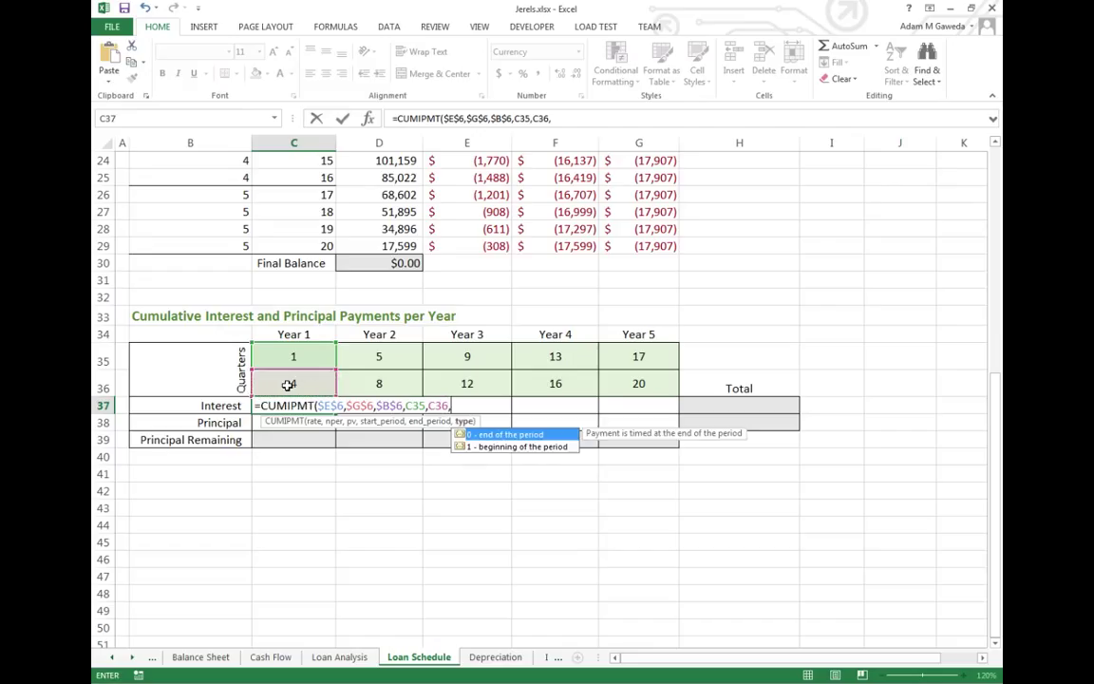
pyautogui.click(511, 448)
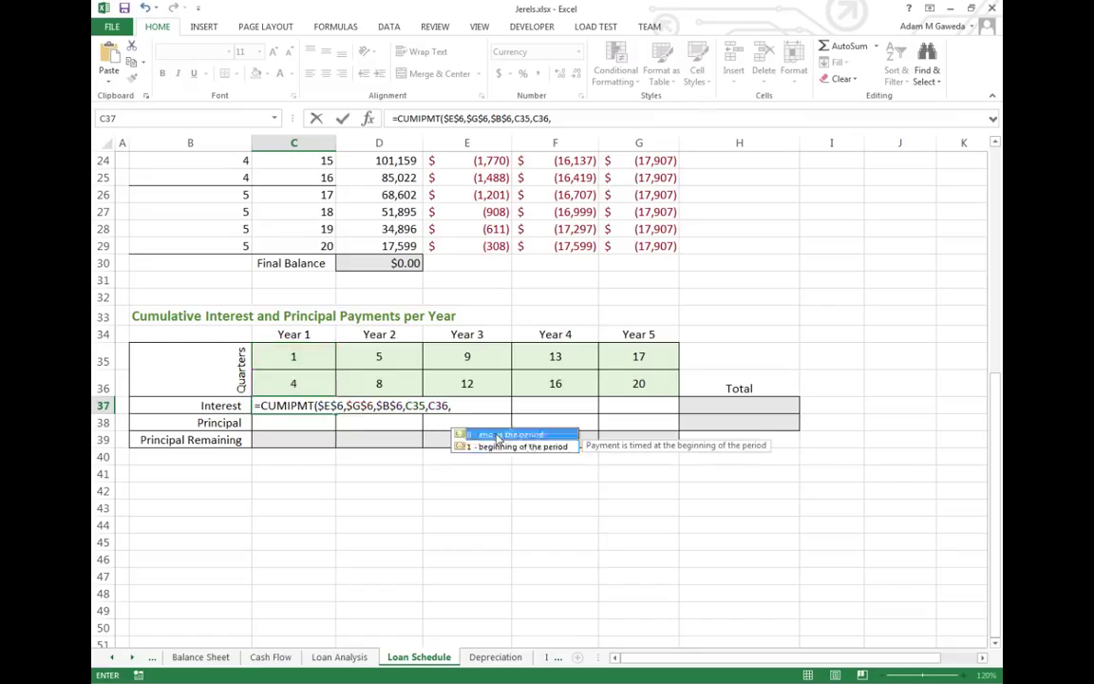
pyautogui.click(455, 405)
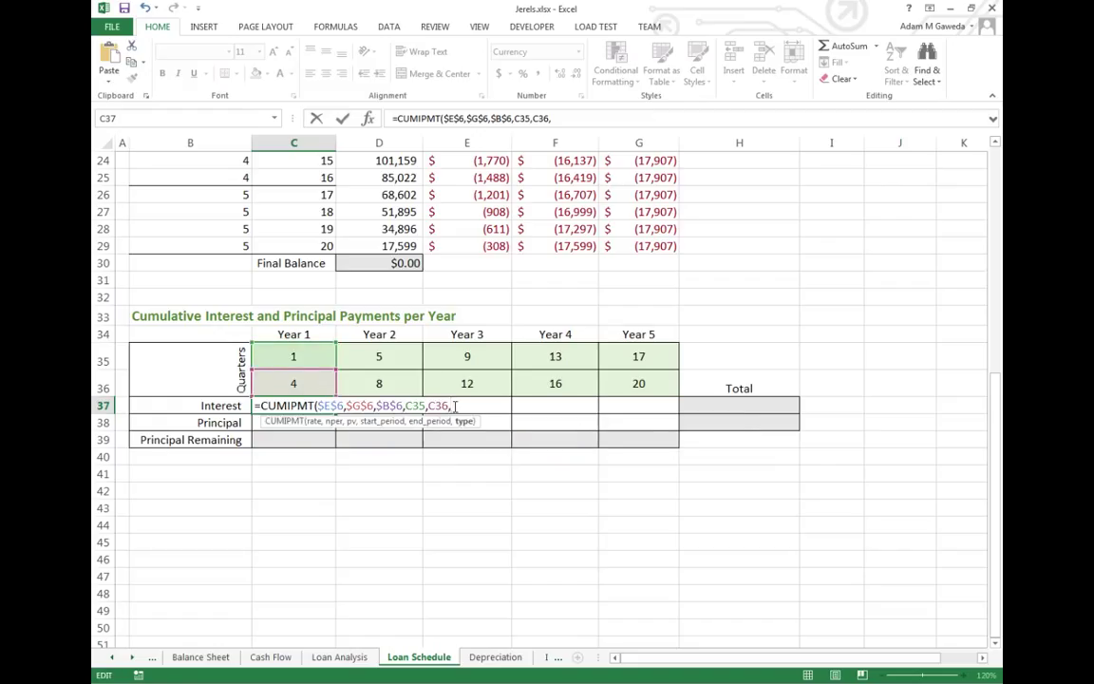
pyautogui.write('0)')
pyautogui.press('Return')
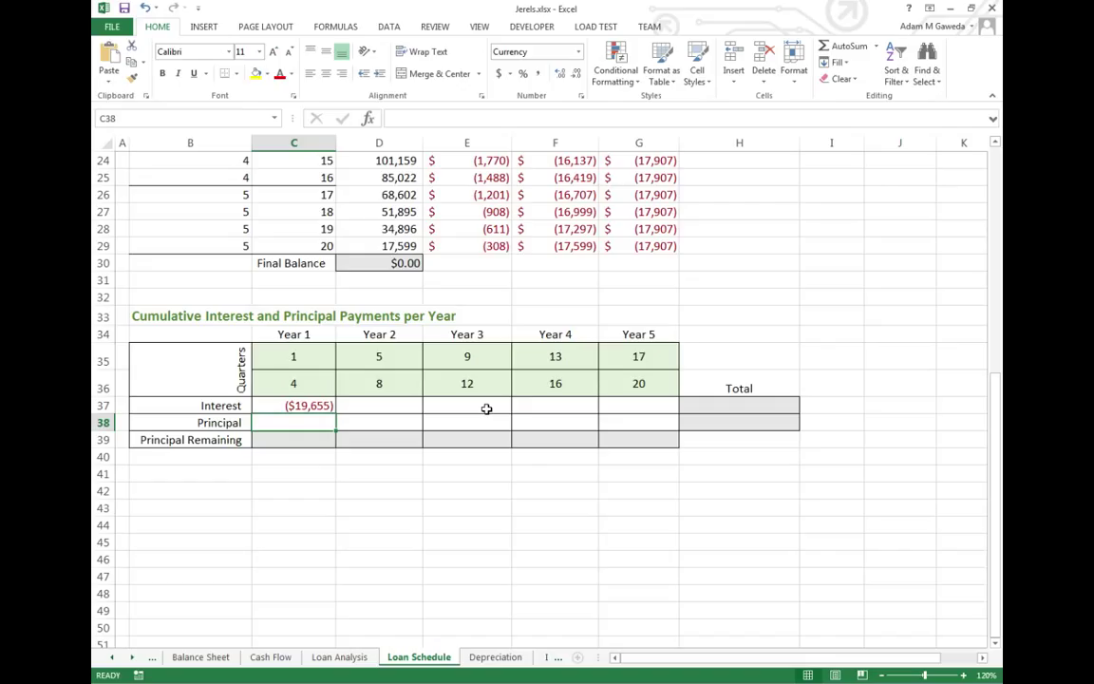
# Step: Copy C37's interest formula across to G37 for Years 2 to 5
pyautogui.click(275, 405)
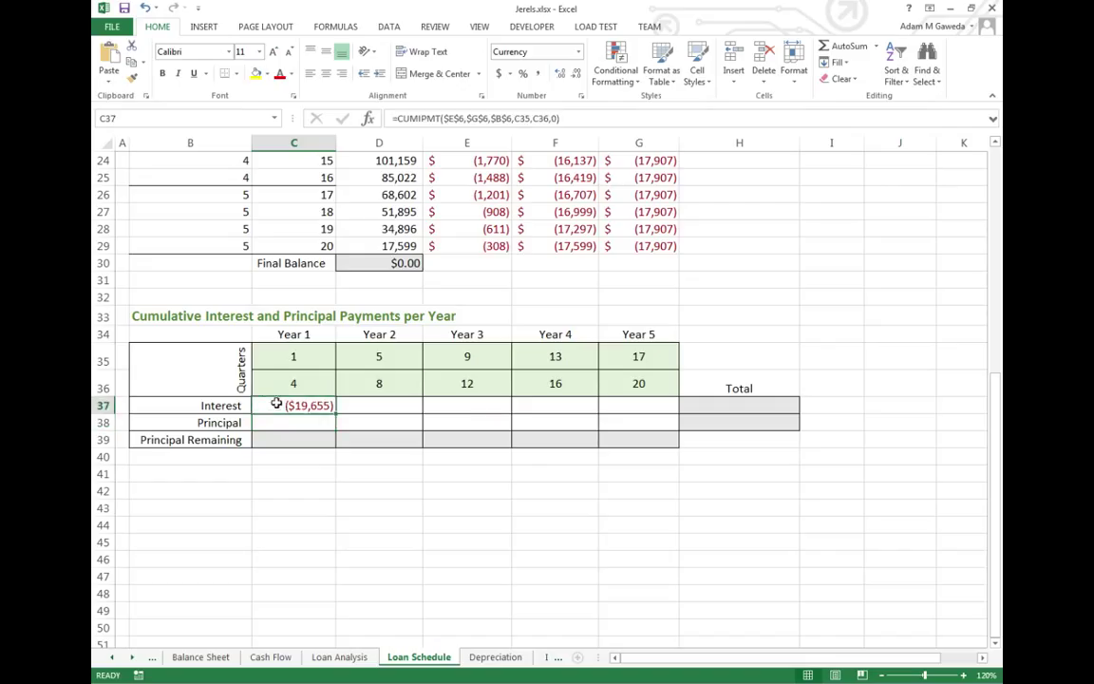
pyautogui.moveTo(341, 413); pyautogui.dragTo(669, 410)
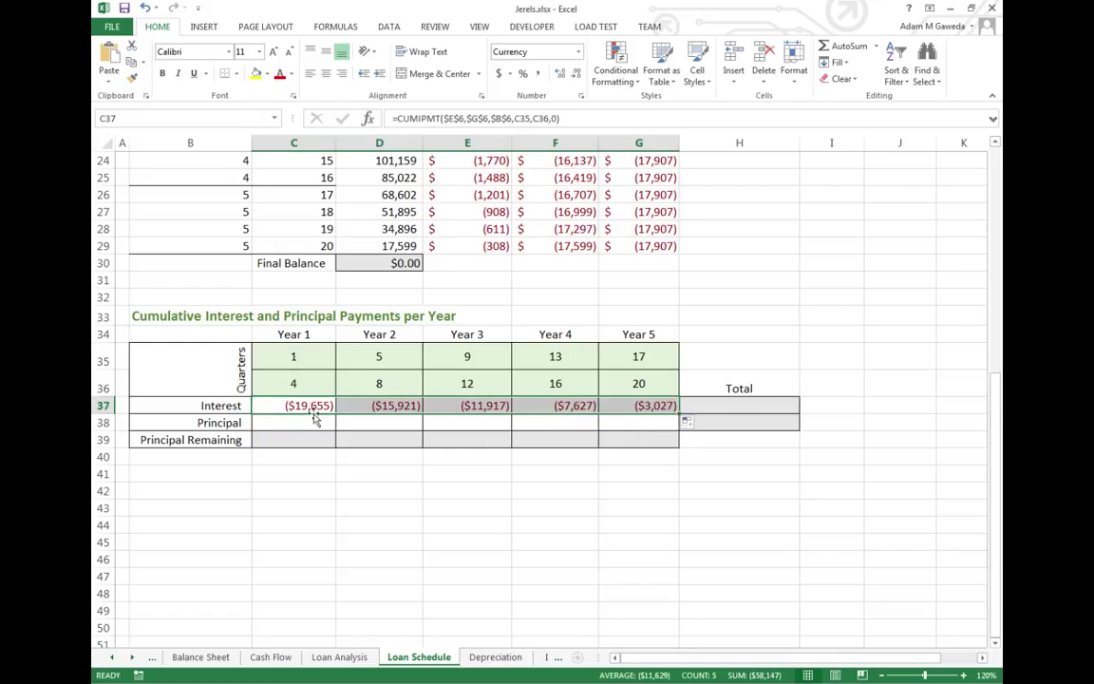
# Step: AutoSum the five yearly interest amounts in H37, giving ($58,147)
pyautogui.click(776, 412)
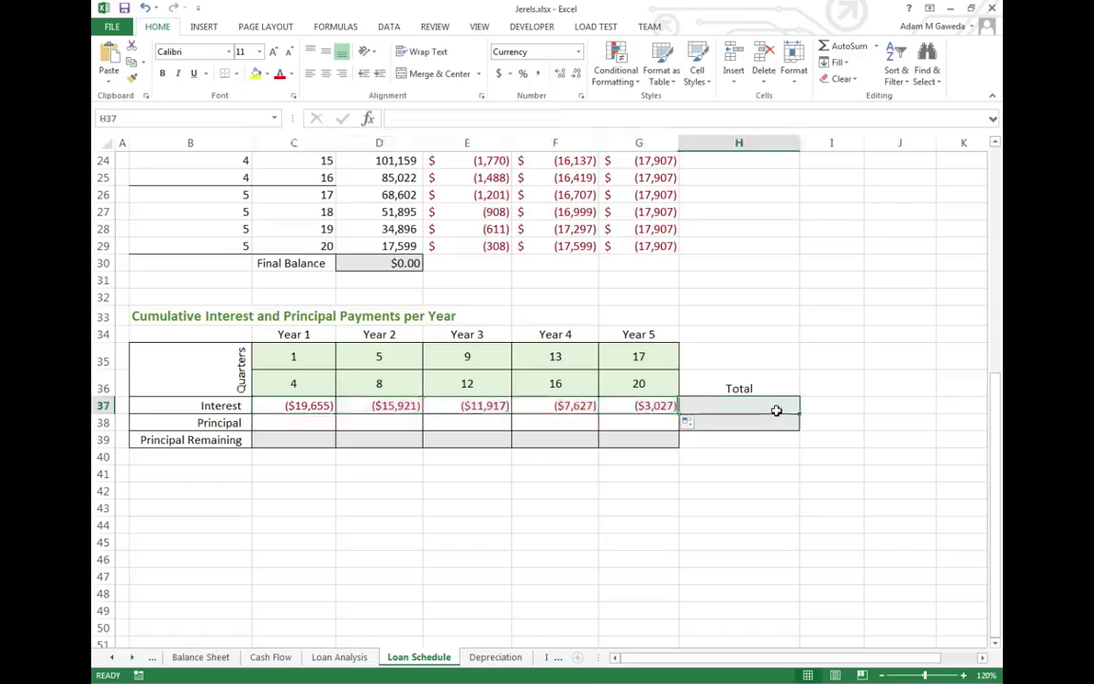
pyautogui.click(839, 47)
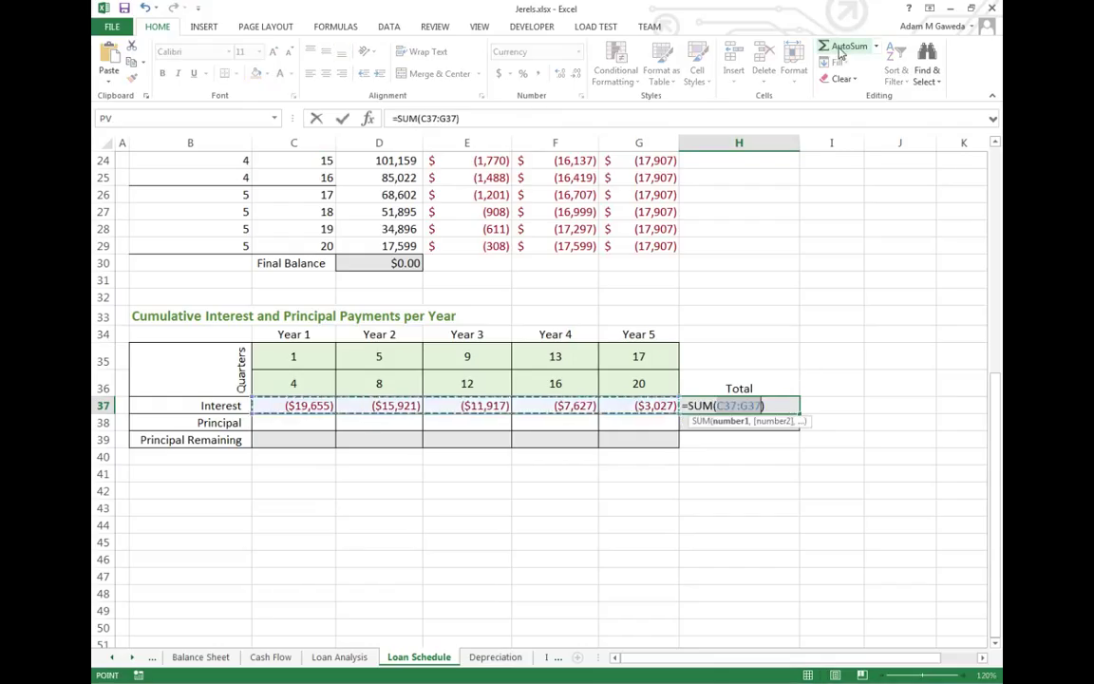
pyautogui.press('Return')
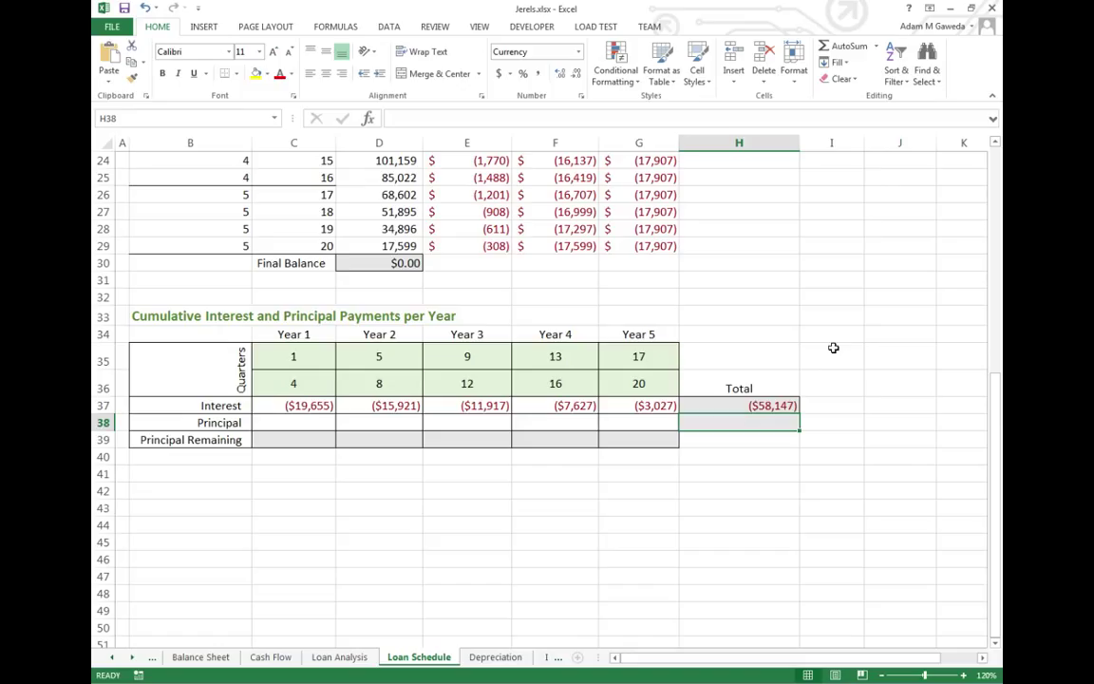
# Step: Start a CUMPRINC formula in C38 with the absolute rate reference $E$6
pyautogui.click(298, 427)
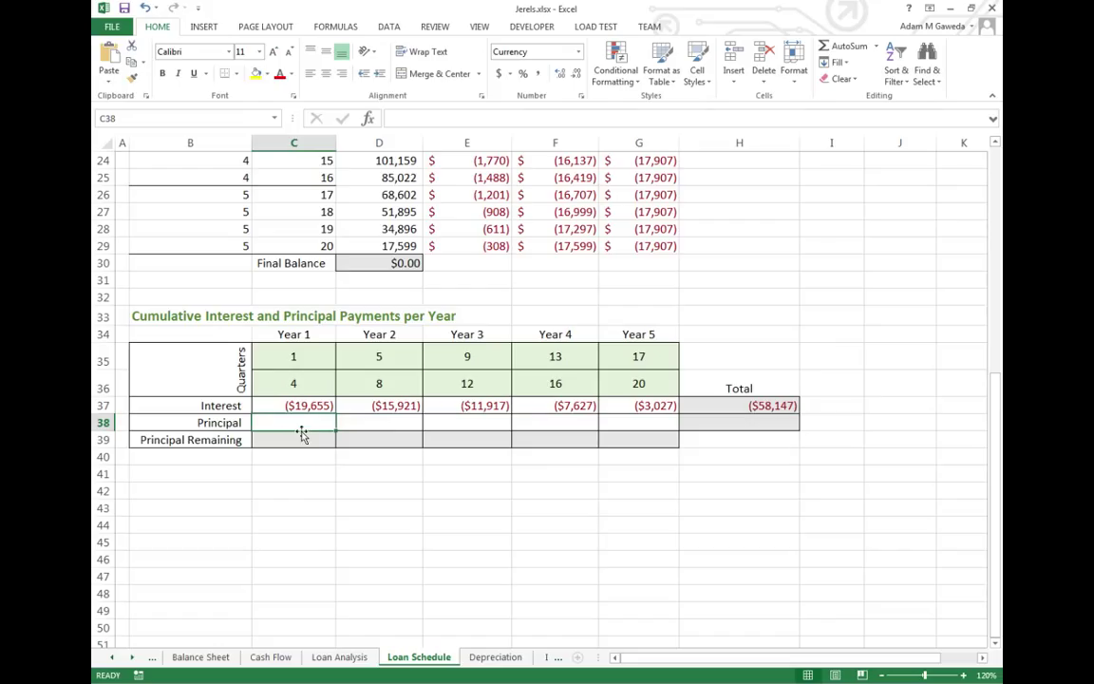
pyautogui.write('=CUM')
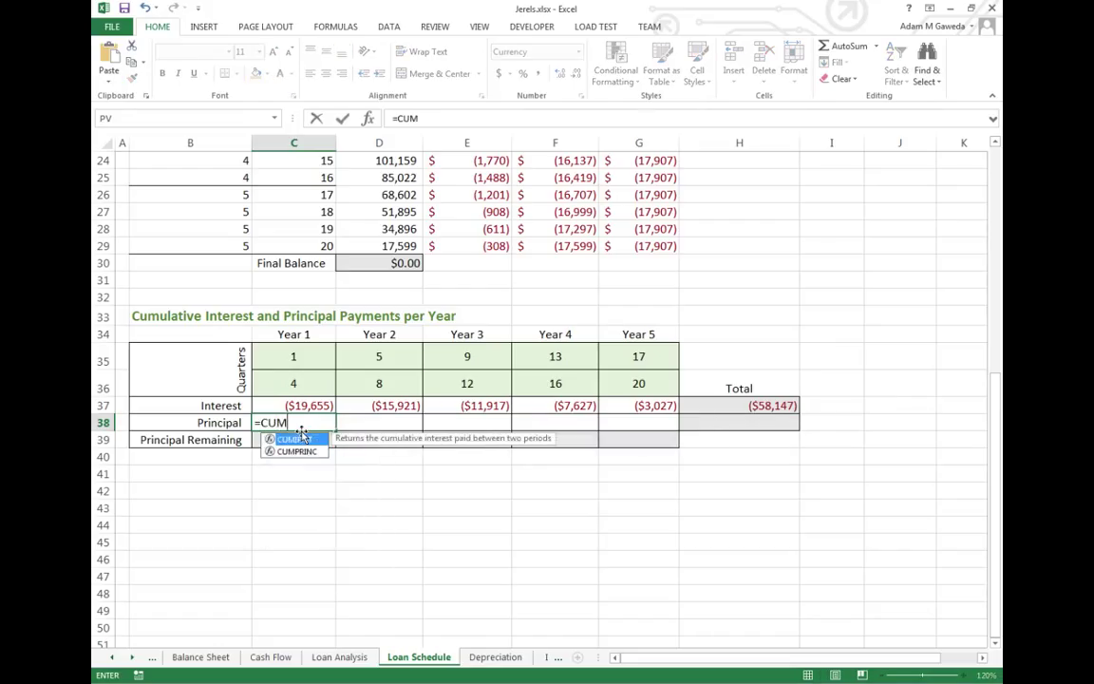
pyautogui.click(302, 452)
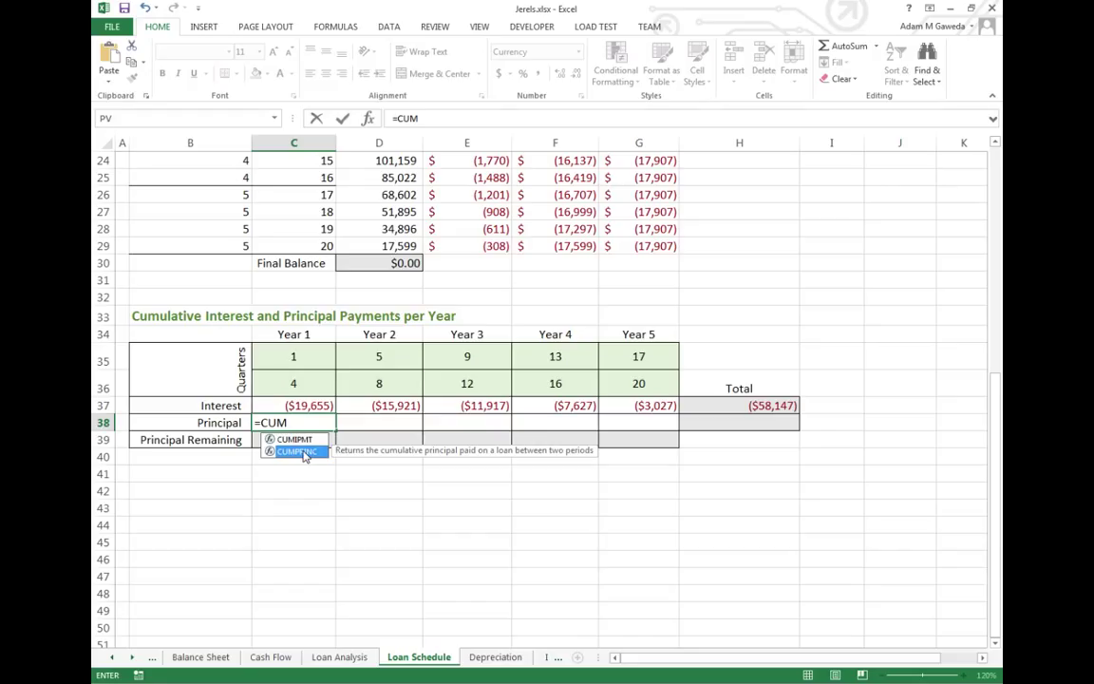
pyautogui.write('PRIN')
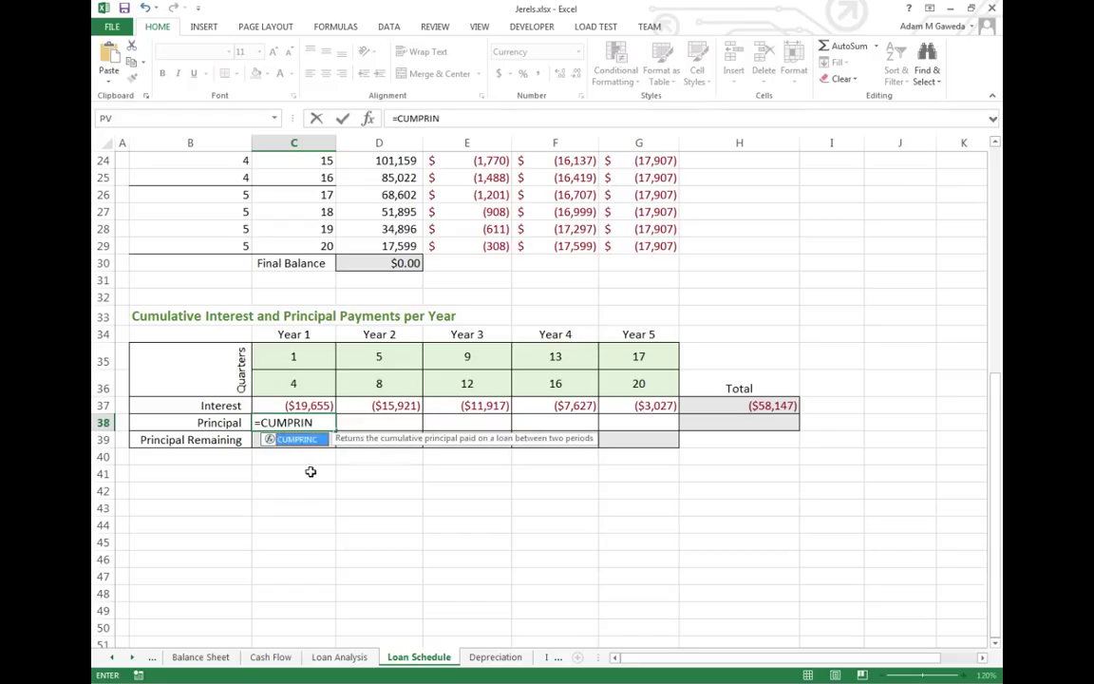
pyautogui.write('C(')
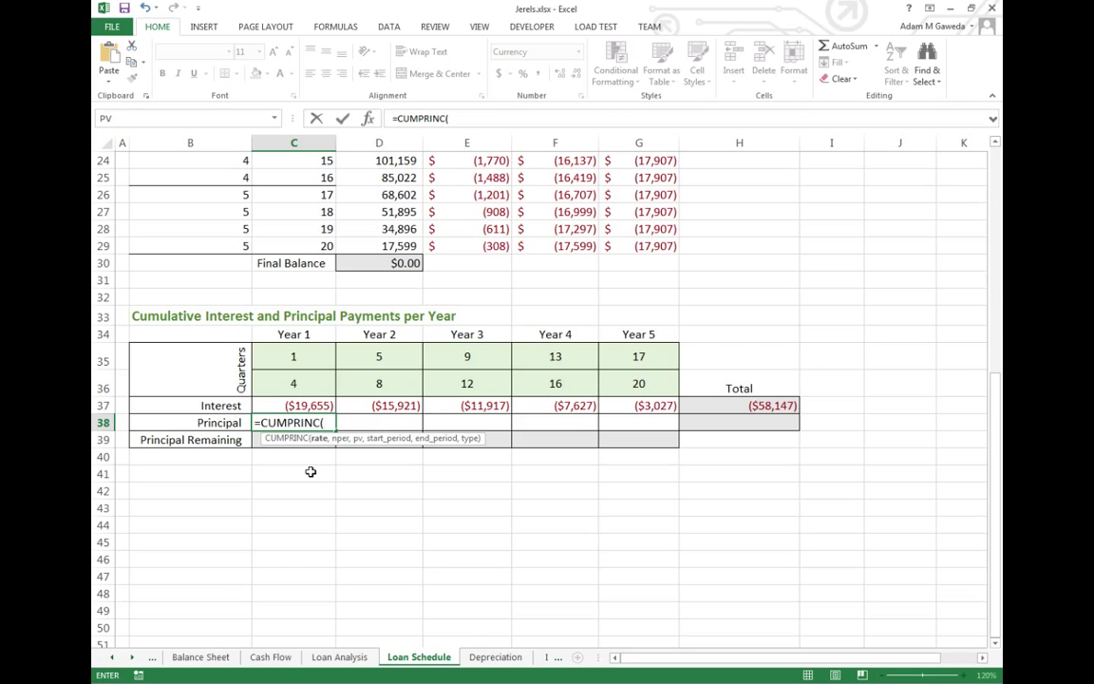
pyautogui.scroll(8, 311, 471)
pyautogui.click(471, 296)
pyautogui.press('F4')
pyautogui.write(',')
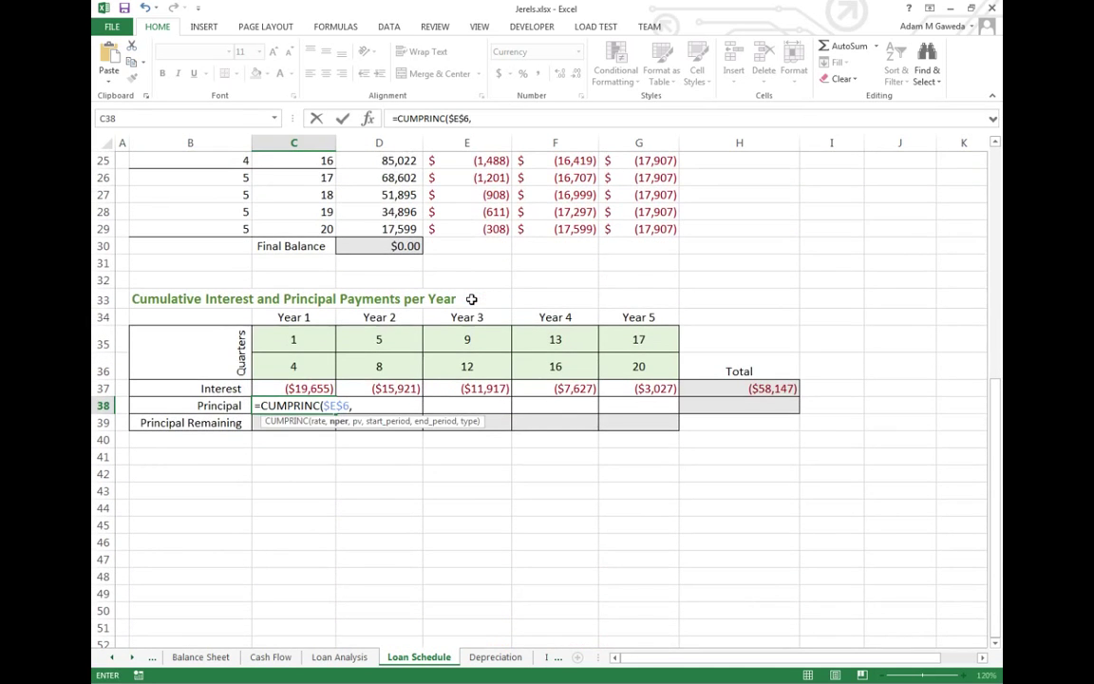
# Step: Add absolute references $G$6 and $B$6 for payment count and loan amount
pyautogui.scroll(7, 471, 299)
pyautogui.scroll(-1, 637, 232)
pyautogui.scroll(3, 627, 264)
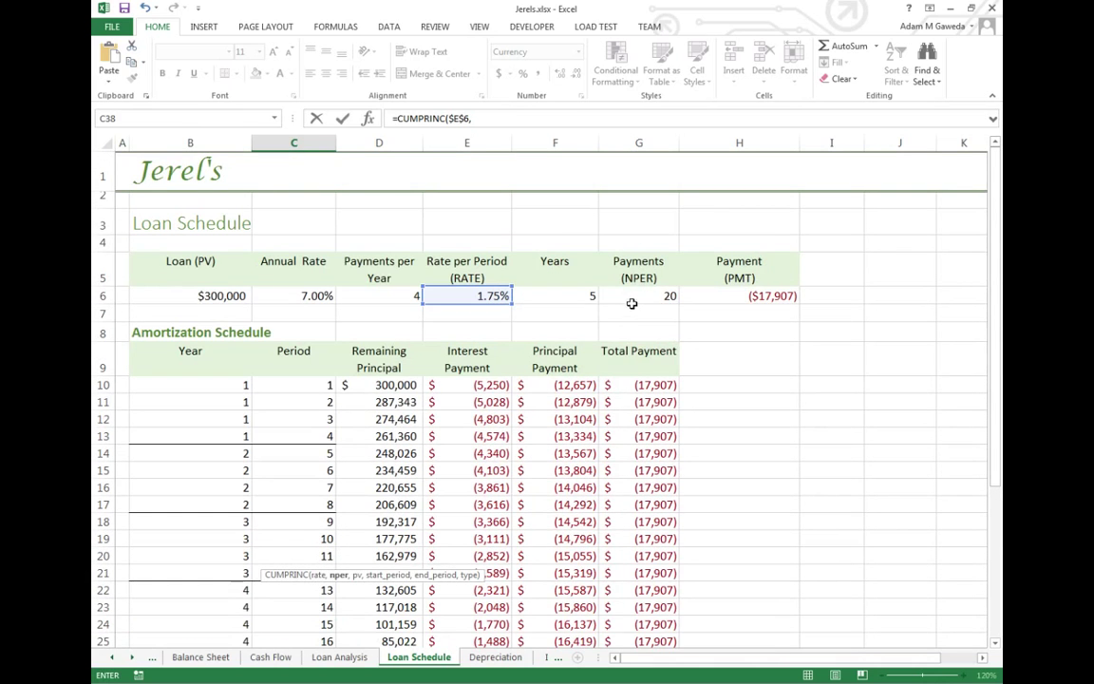
pyautogui.click(632, 298)
pyautogui.press('F4')
pyautogui.write(',')
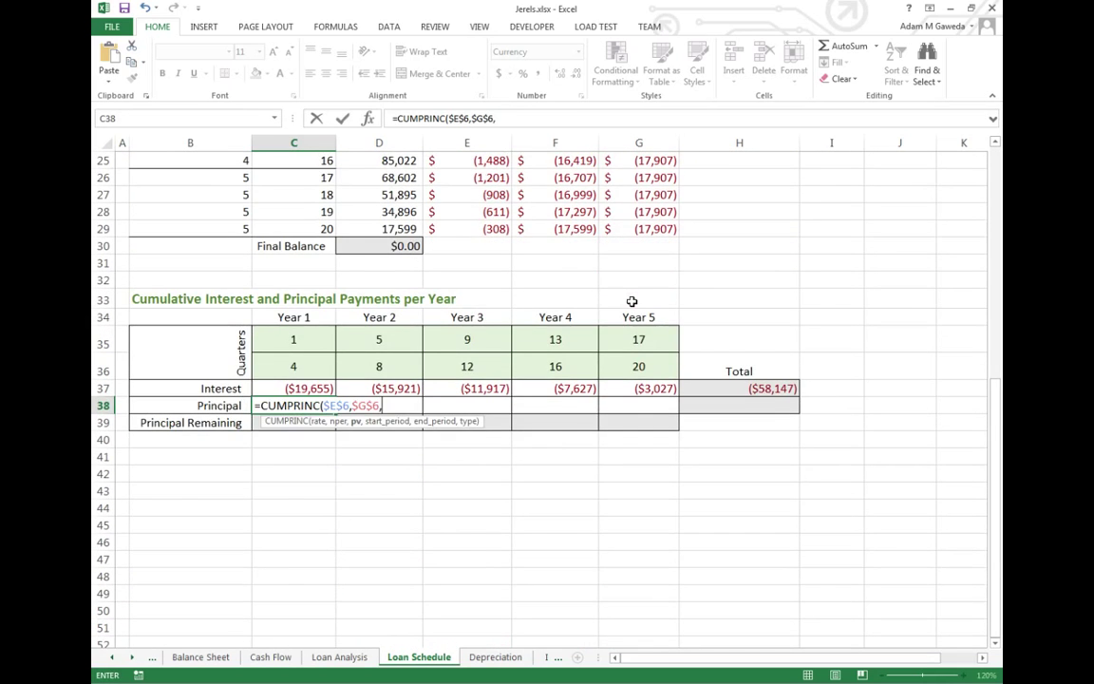
pyautogui.scroll(6, 488, 373)
pyautogui.scroll(2, 203, 310)
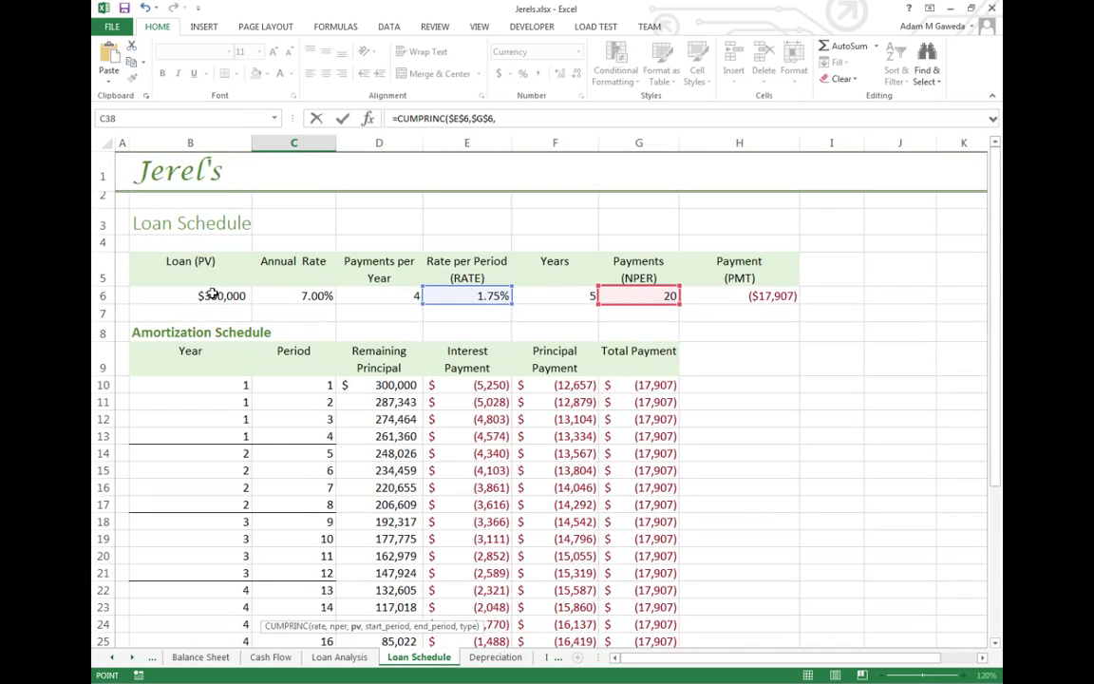
pyautogui.click(211, 295)
pyautogui.press('F4')
pyautogui.write(',')
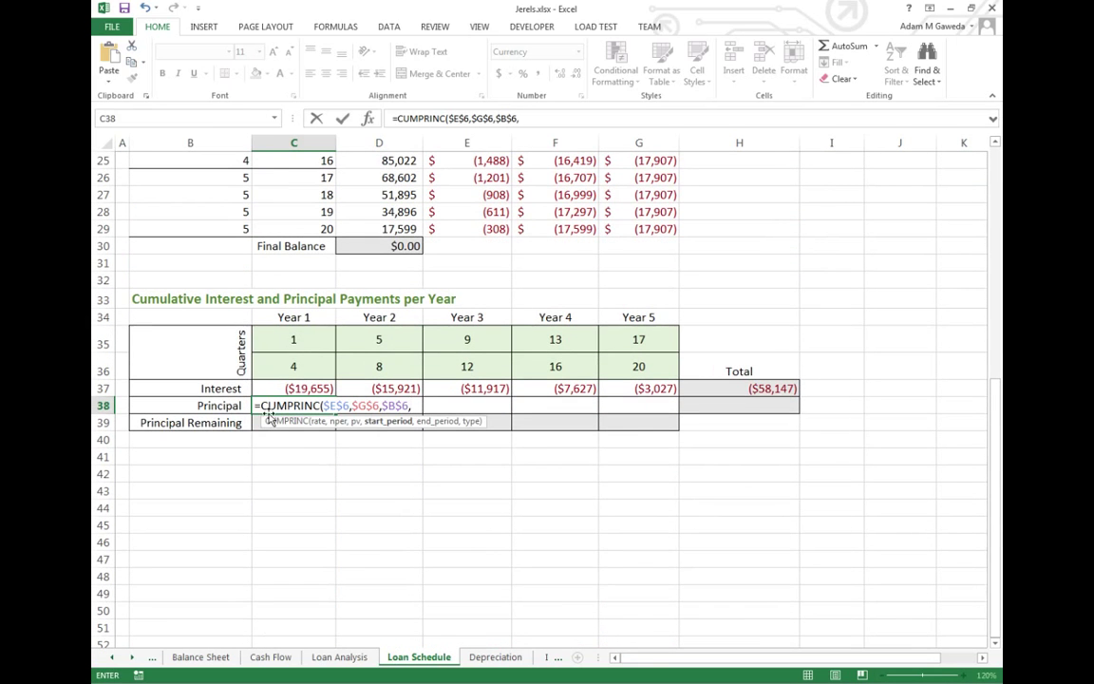
# Step: Finish the CUMPRINC formula with periods C35 to C36 and type 0, giving ($51,974)
pyautogui.click(314, 344)
pyautogui.write(',')
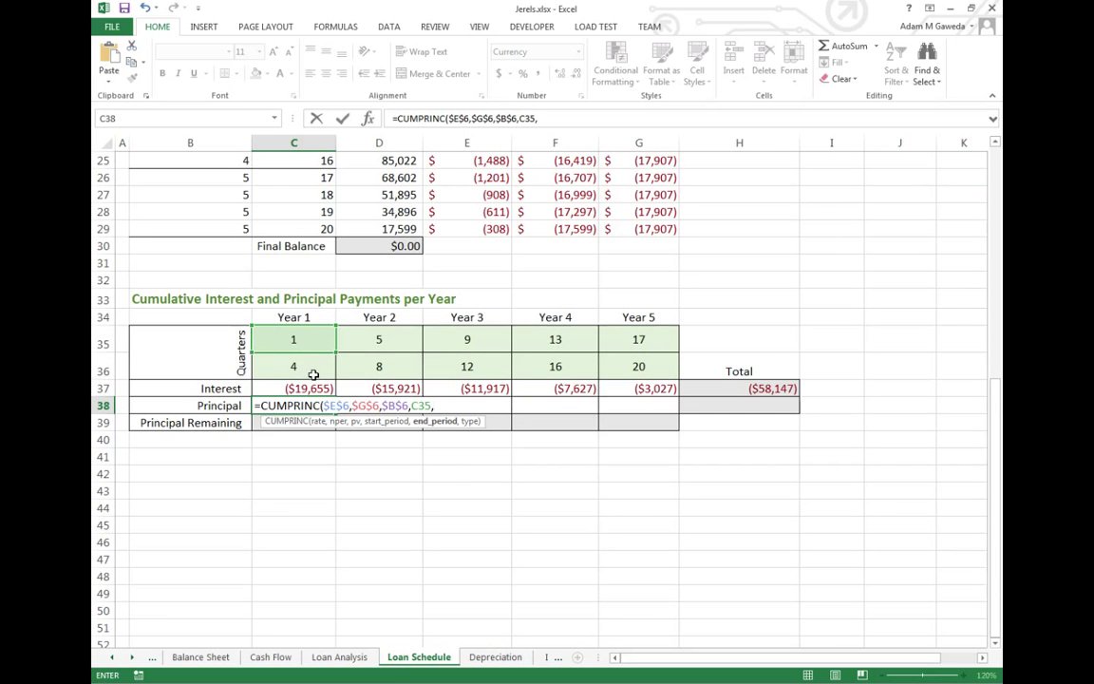
pyautogui.click(313, 372)
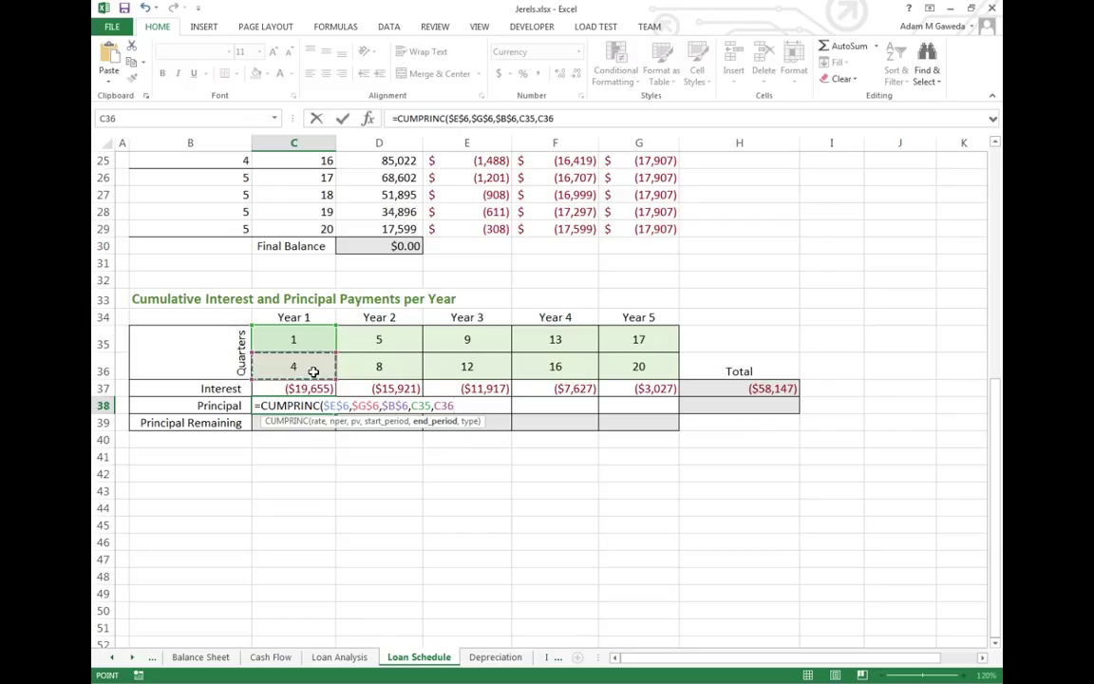
pyautogui.write(',0')
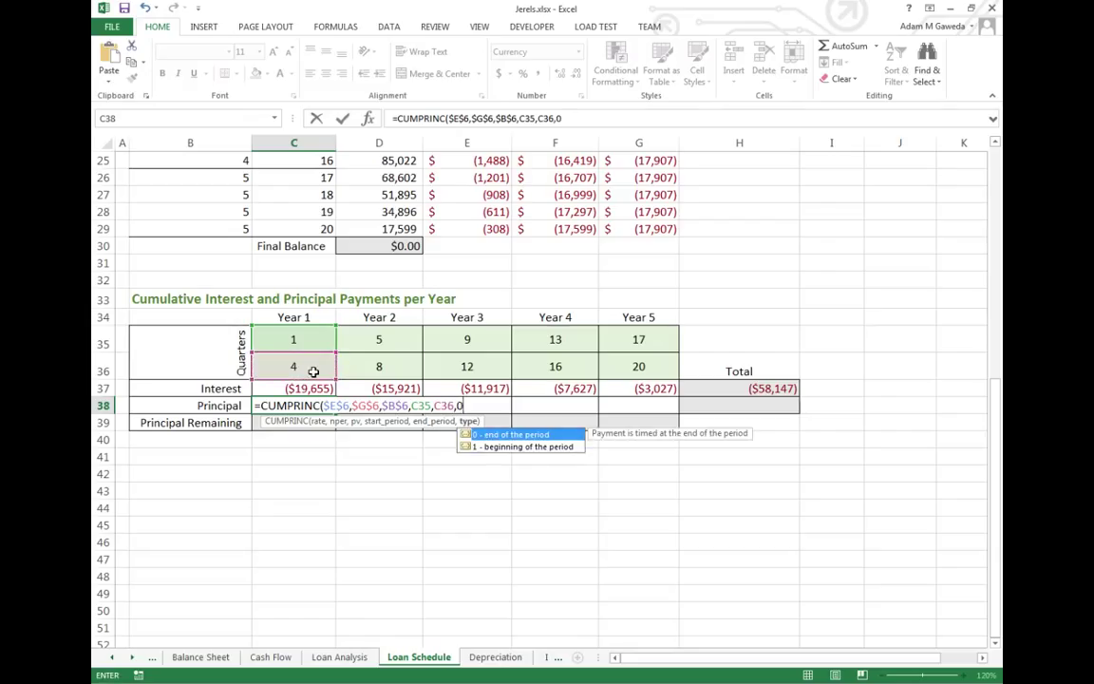
pyautogui.write(')')
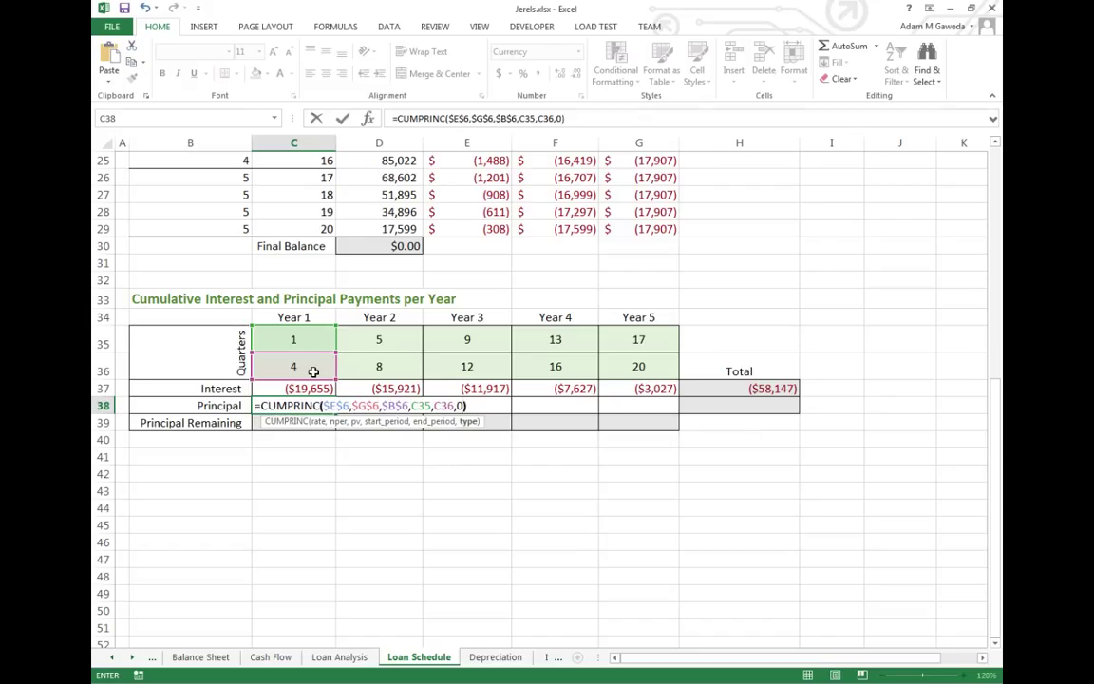
pyautogui.press('Return')
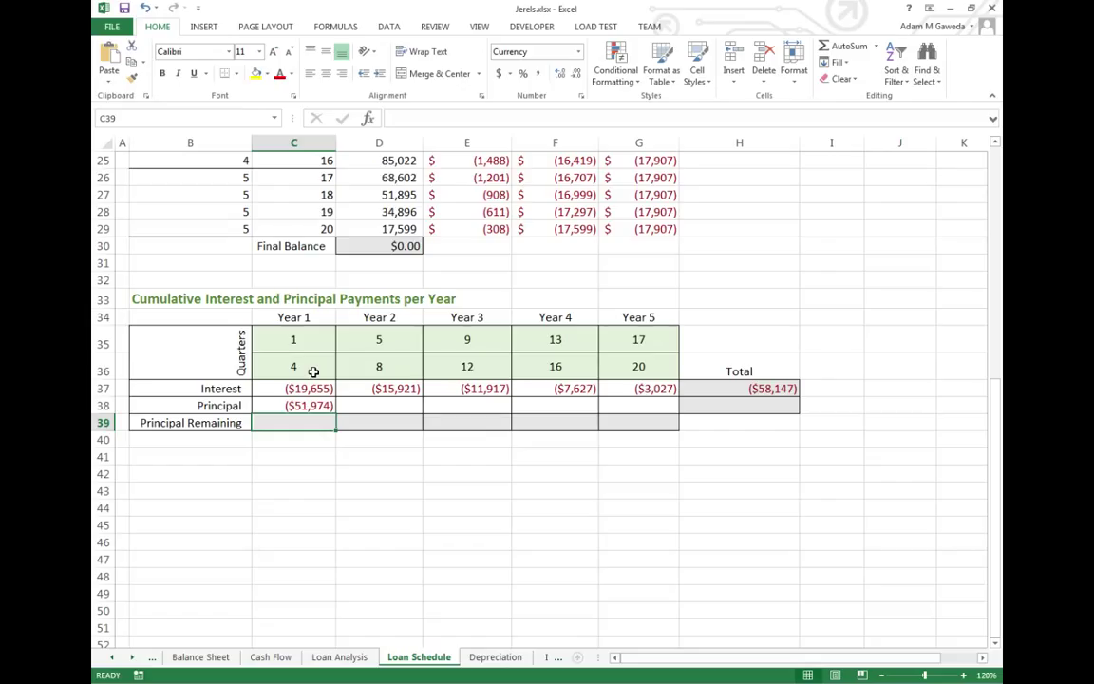
# Step: Copy the Year 1 principal formula across to G38 and check the Year 2 and Year 5 results
pyautogui.click(319, 407)
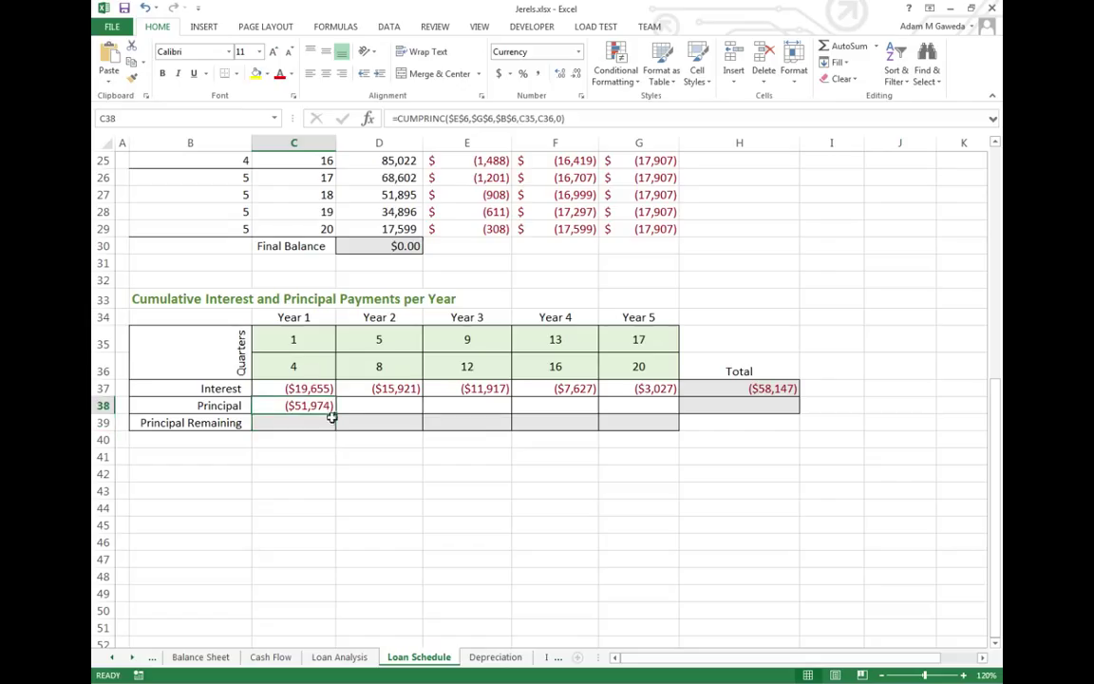
pyautogui.moveTo(336, 414); pyautogui.dragTo(670, 420)
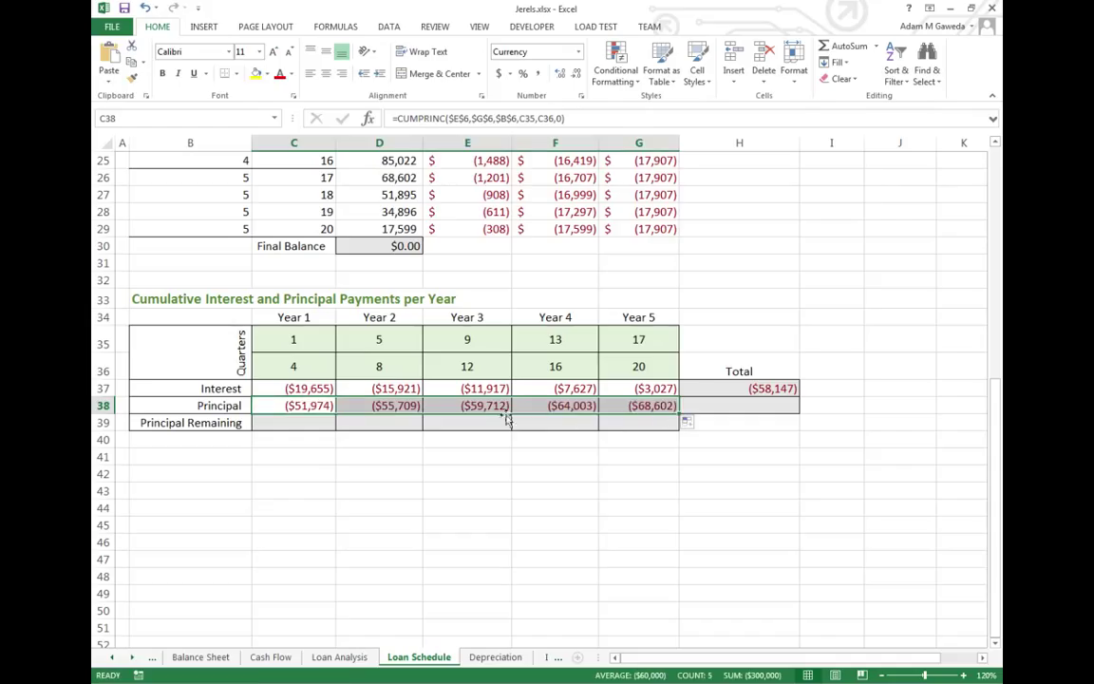
pyautogui.click(397, 409)
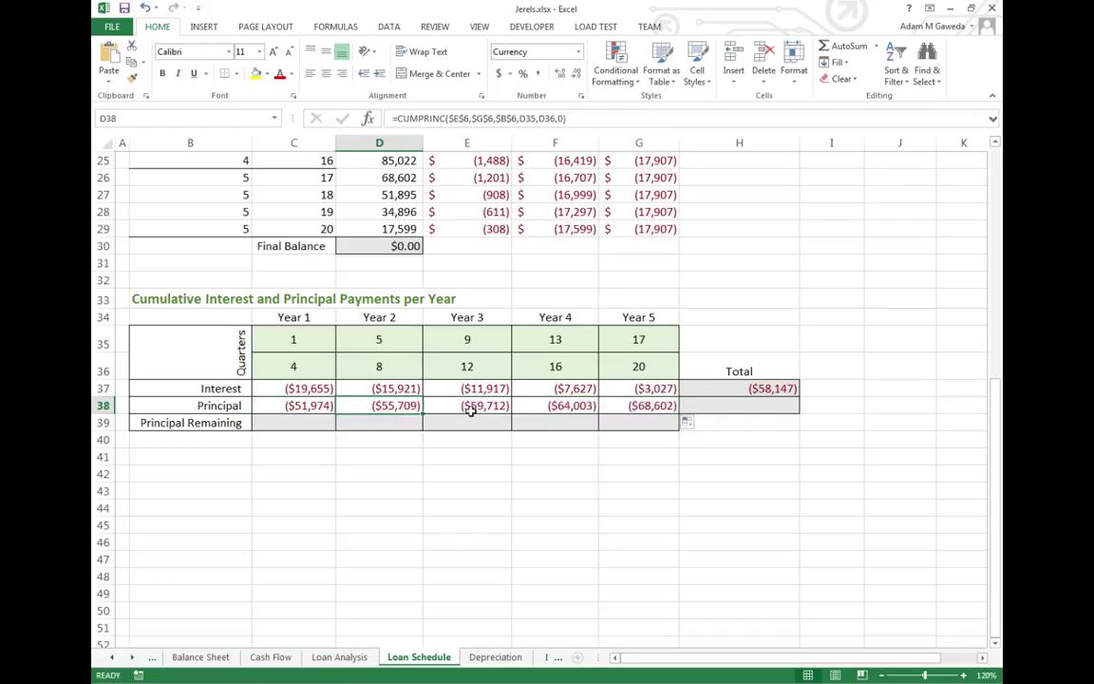
pyautogui.click(660, 406)
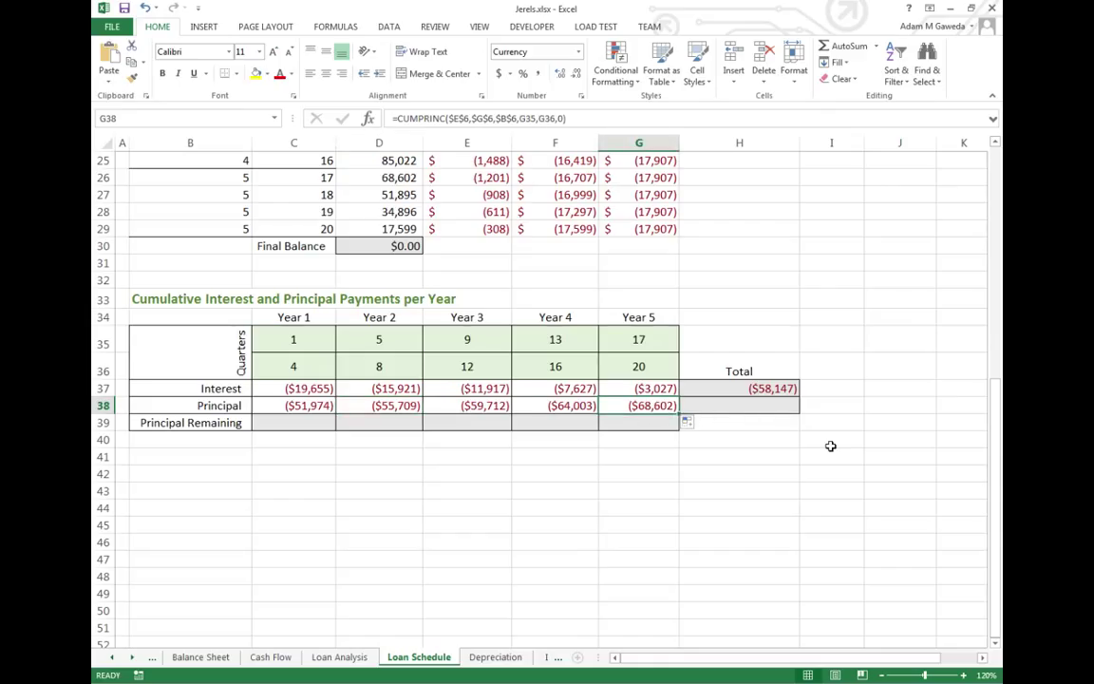
# Step: AutoSum the Principal row in H38, totalling ($300,000)
pyautogui.click(765, 405)
pyautogui.click(839, 50)
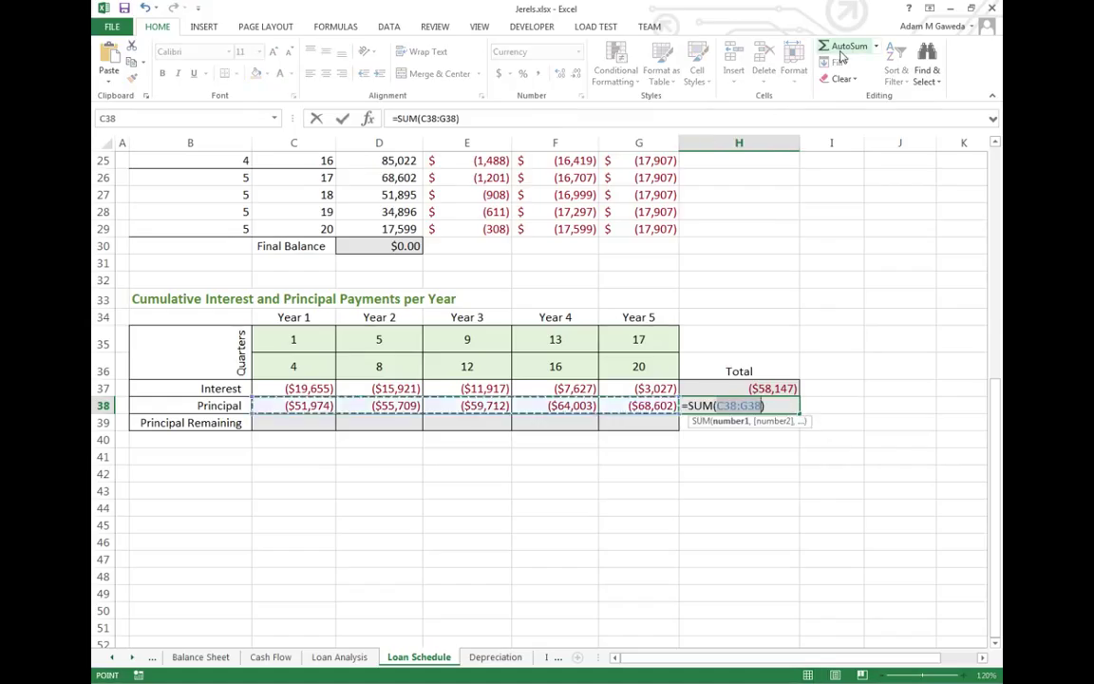
pyautogui.press('Return')
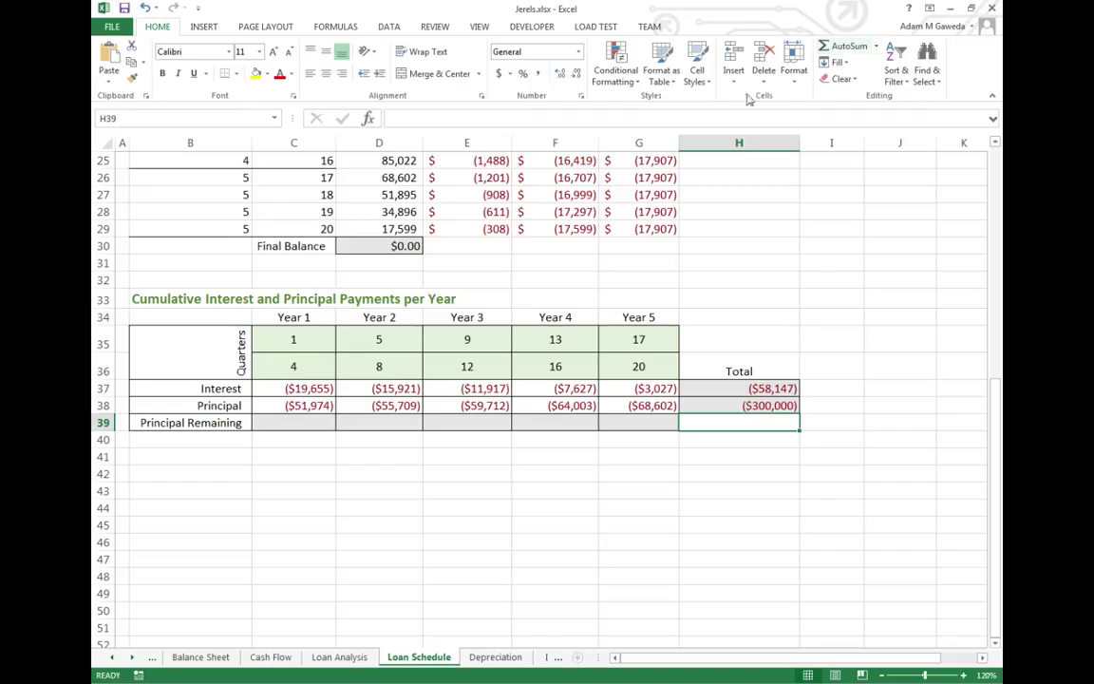
# Step: Enter =B6 in C39 to reference the loan amount
pyautogui.click(281, 424)
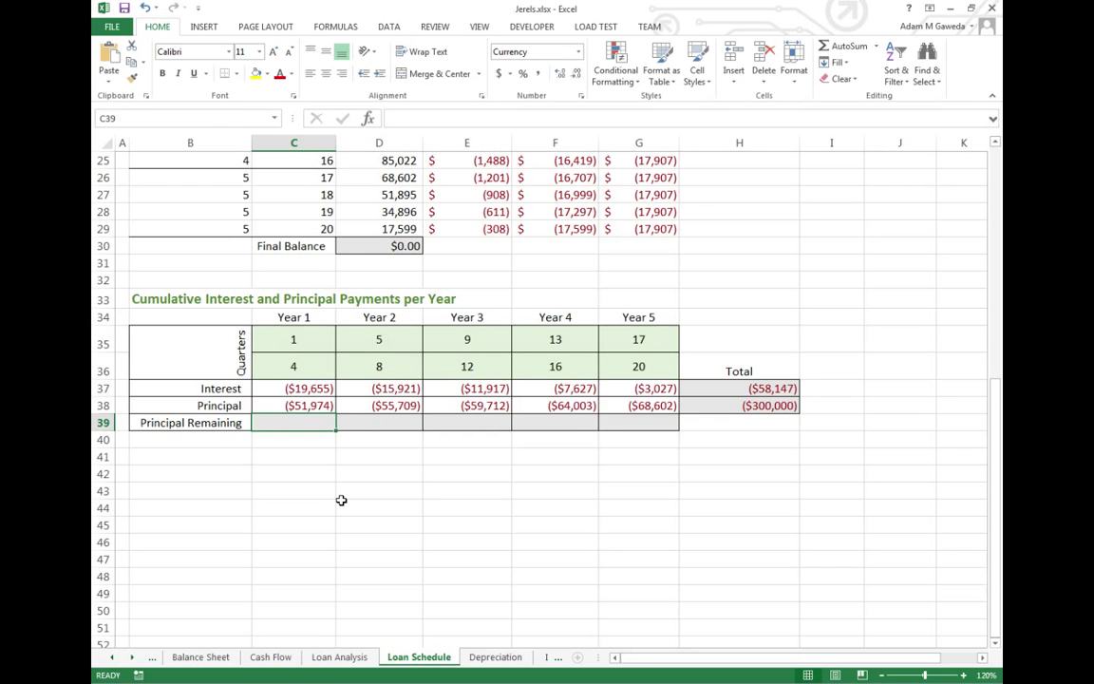
pyautogui.write('=')
pyautogui.scroll(6, 342, 501)
pyautogui.scroll(2, 190, 247)
pyautogui.click(219, 300)
pyautogui.press('Return')
pyautogui.press('Up')
pyautogui.press('Right')
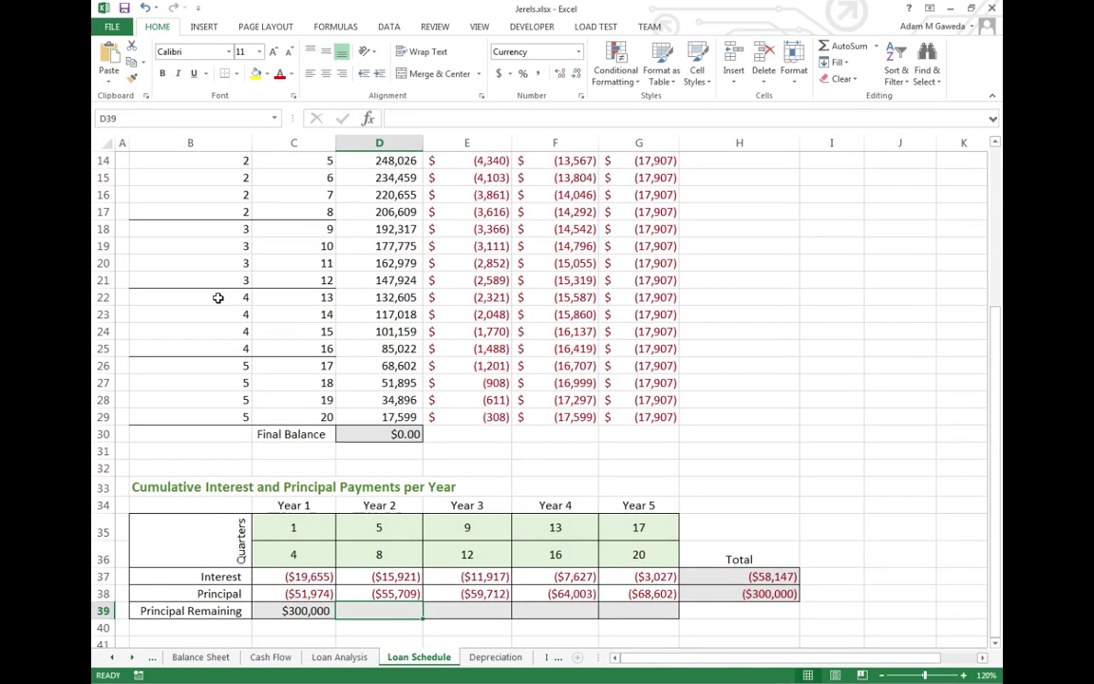
pyautogui.scroll(-1, 217, 297)
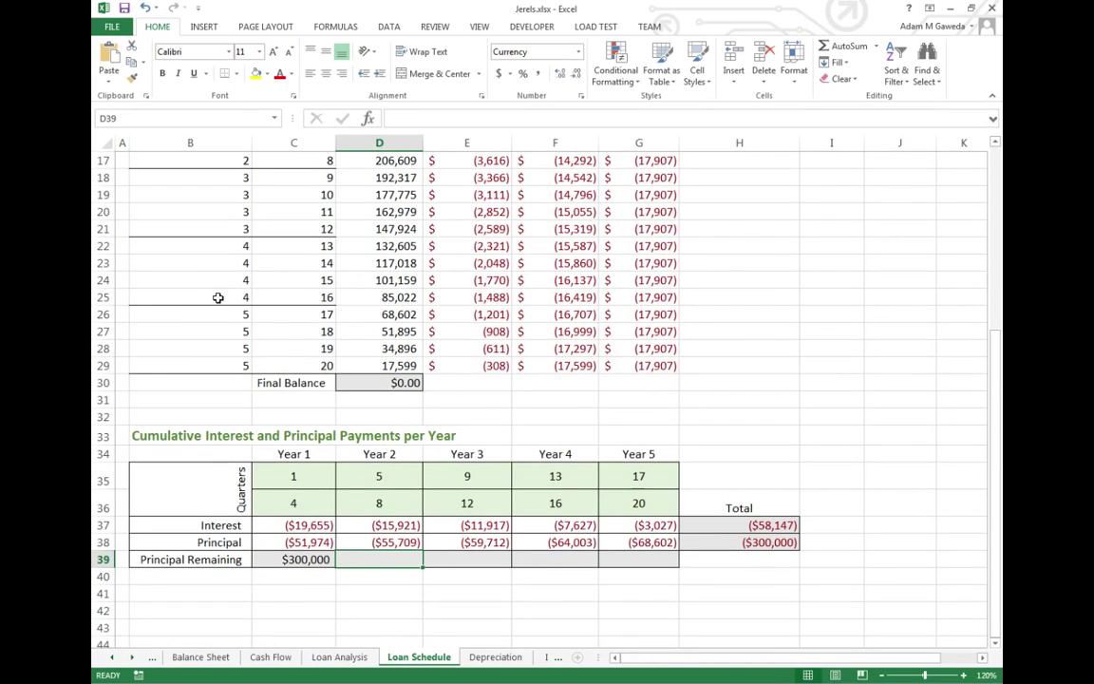
pyautogui.press('Left')
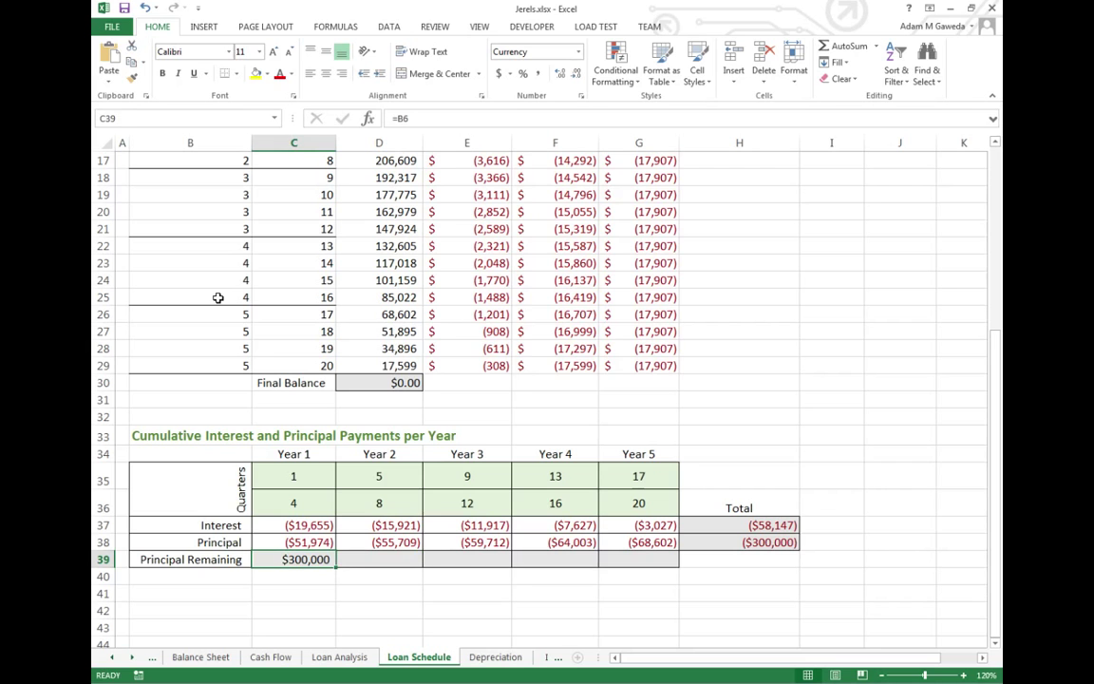
# Step: Extend C39's formula to =B6+C38, showing $248,026 remaining after Year 1
pyautogui.click(427, 119)
pyautogui.write('+')
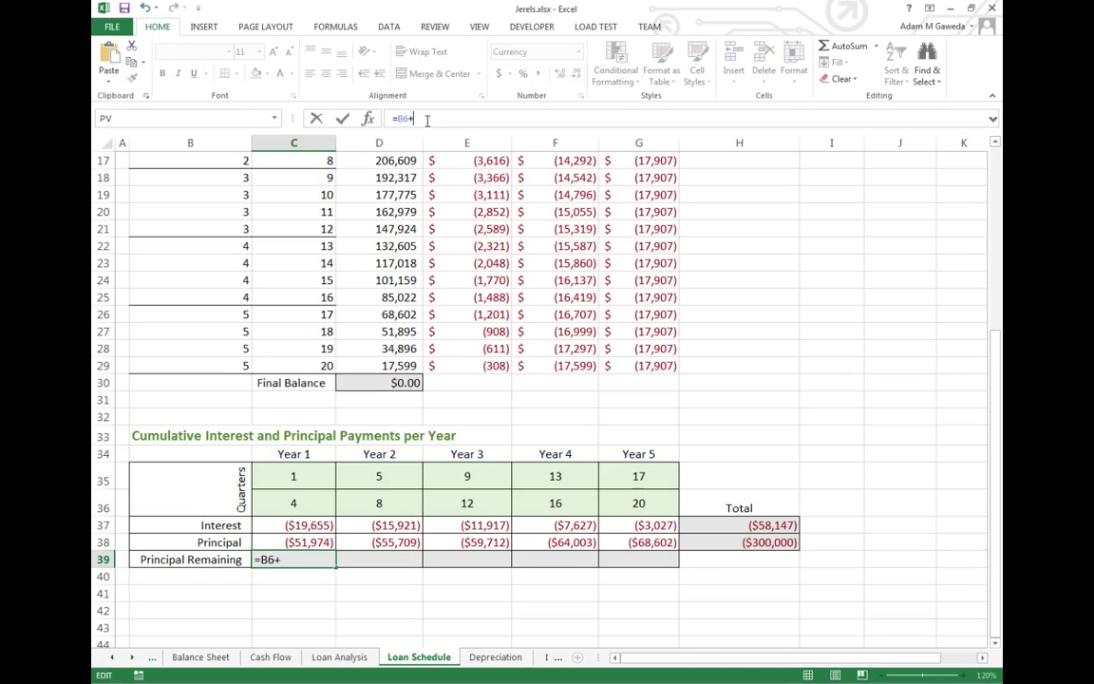
pyautogui.click(289, 540)
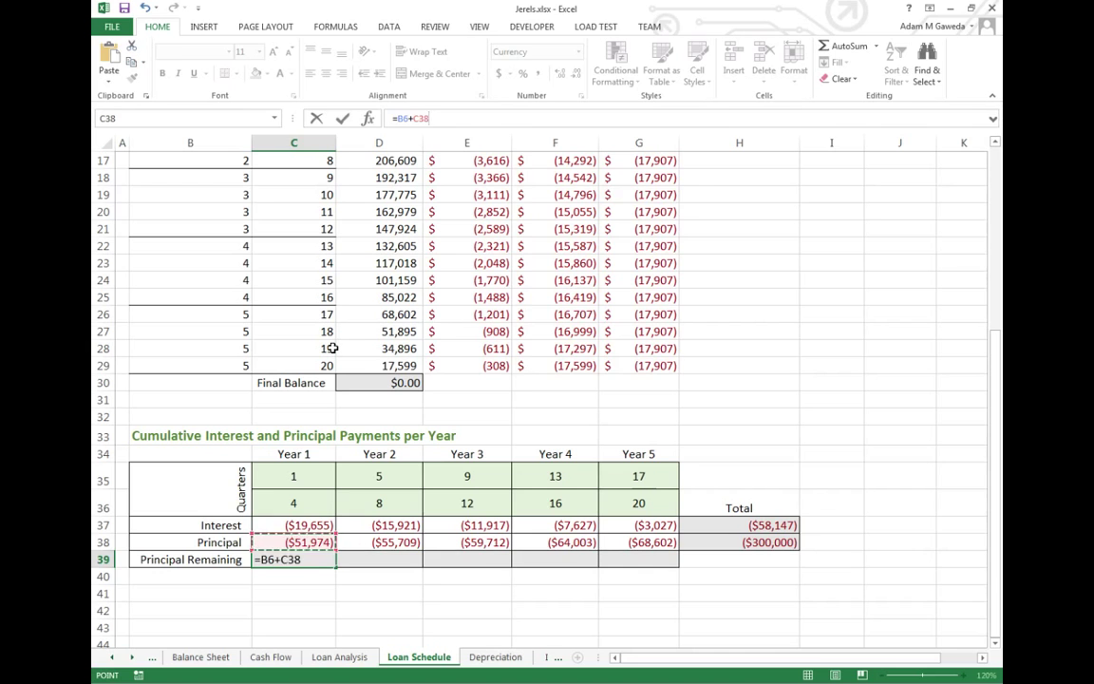
pyautogui.press('Return')
pyautogui.press('Up')
pyautogui.press('Right')
# Step: Enter =C39+D38 in D39 for the Year 2 remaining balance
pyautogui.write('=')
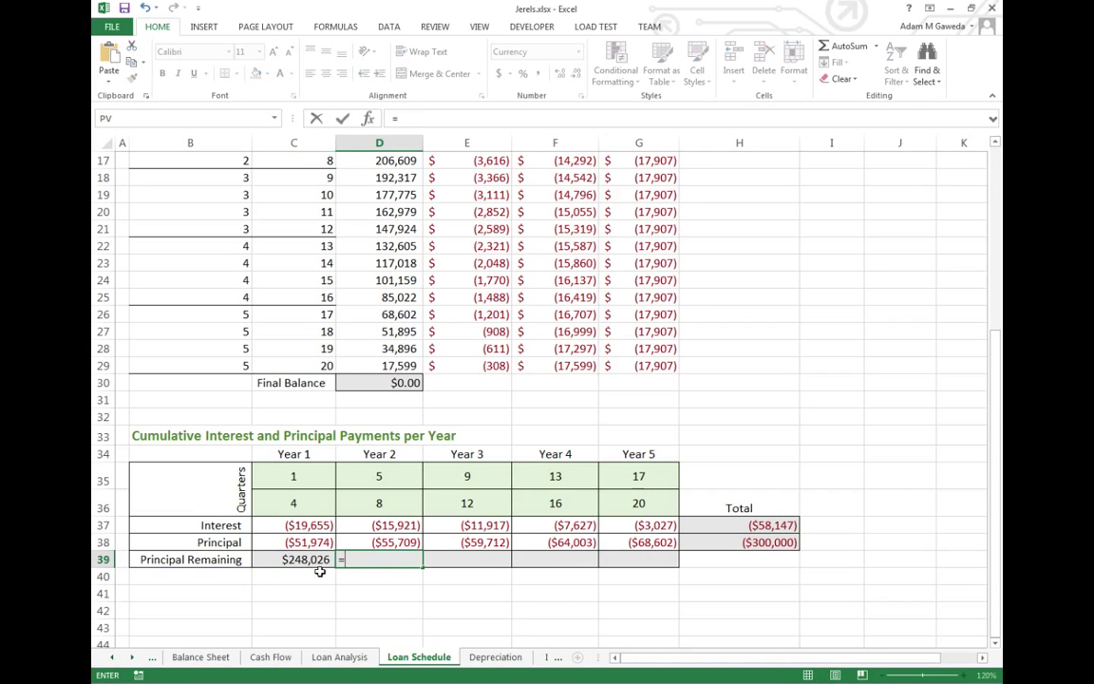
pyautogui.click(316, 561)
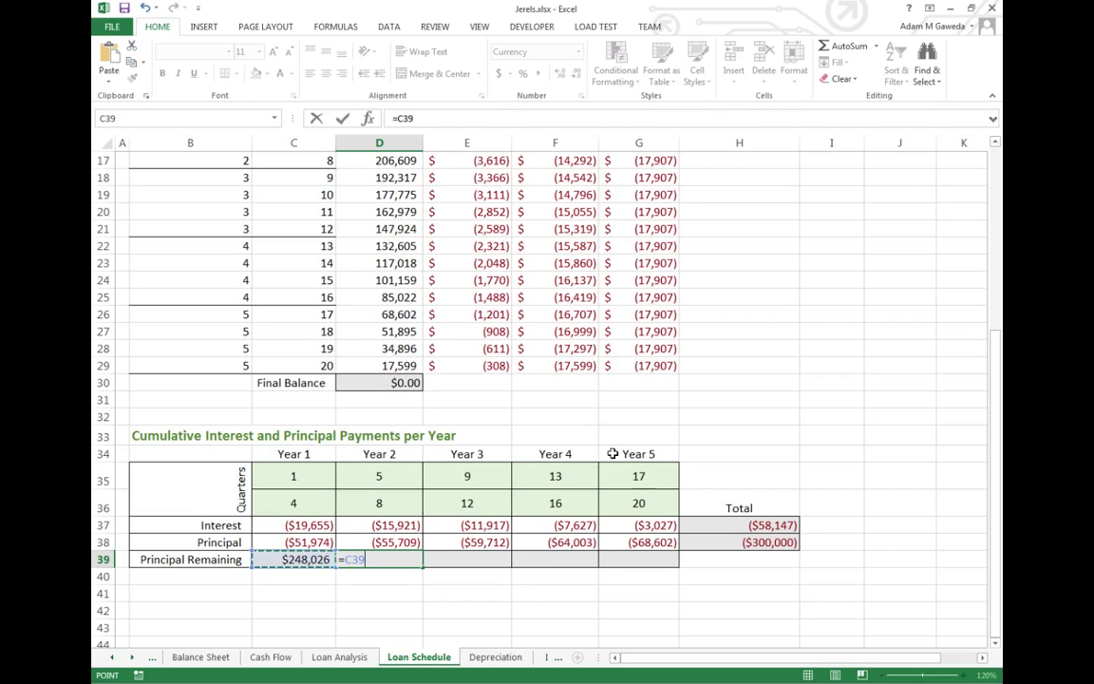
pyautogui.write('+')
pyautogui.press('Up')
pyautogui.press('Return')
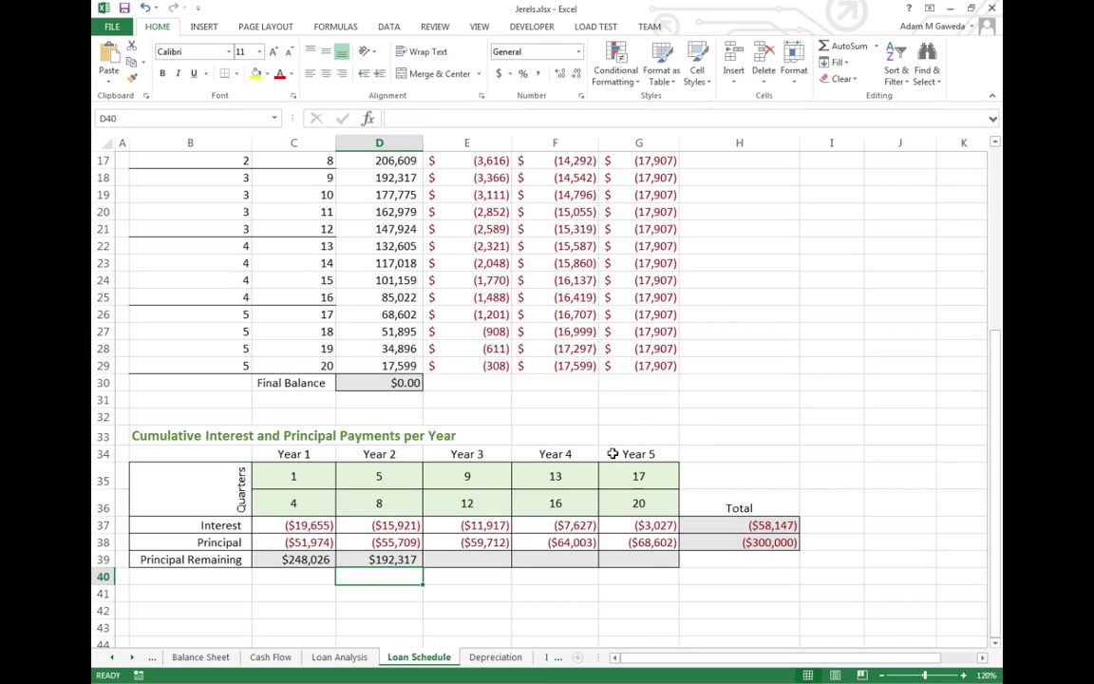
# Step: Copy the remaining-balance formula through G39, reaching $0 in Year 5
pyautogui.click(376, 559)
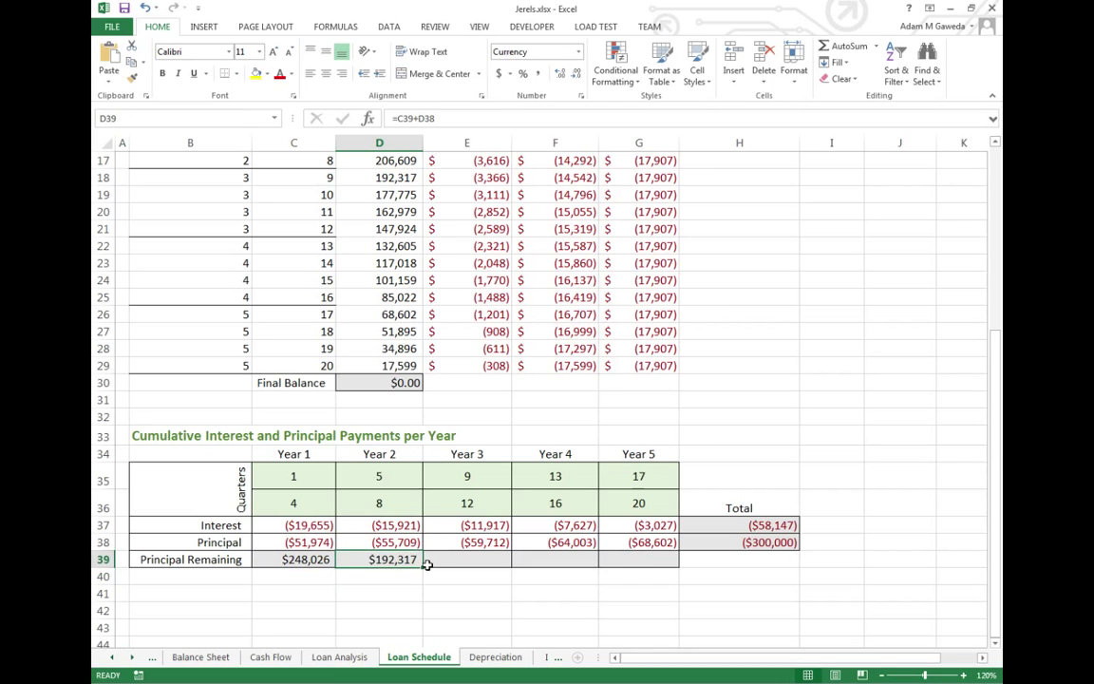
pyautogui.moveTo(423, 567); pyautogui.dragTo(658, 564)
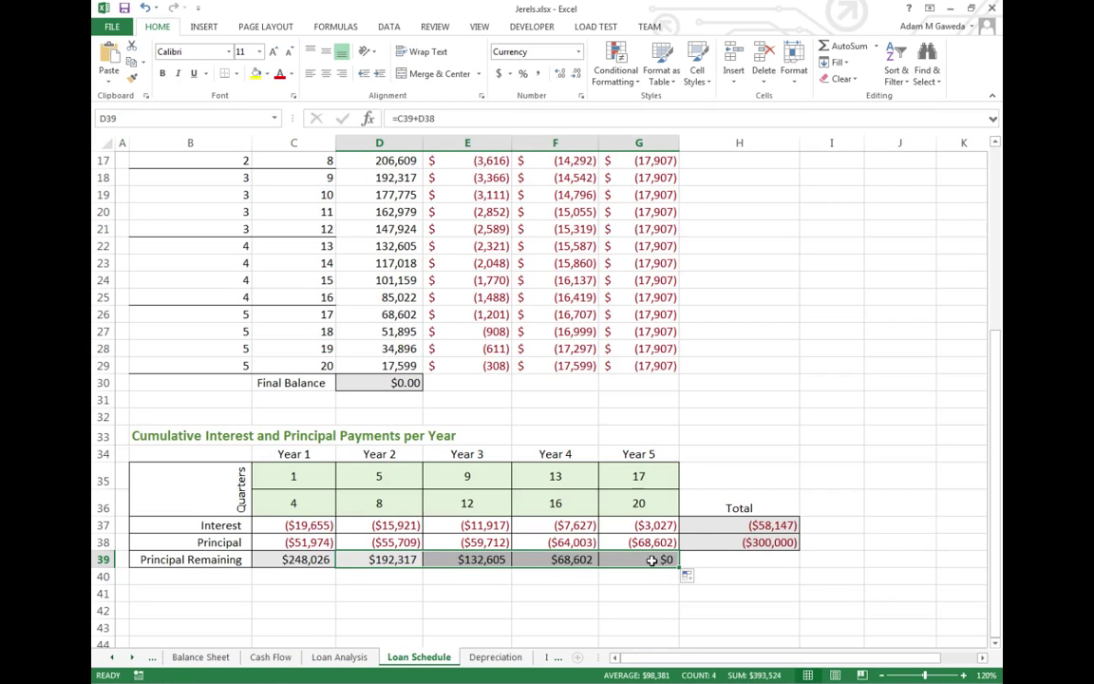
pyautogui.click(655, 561)
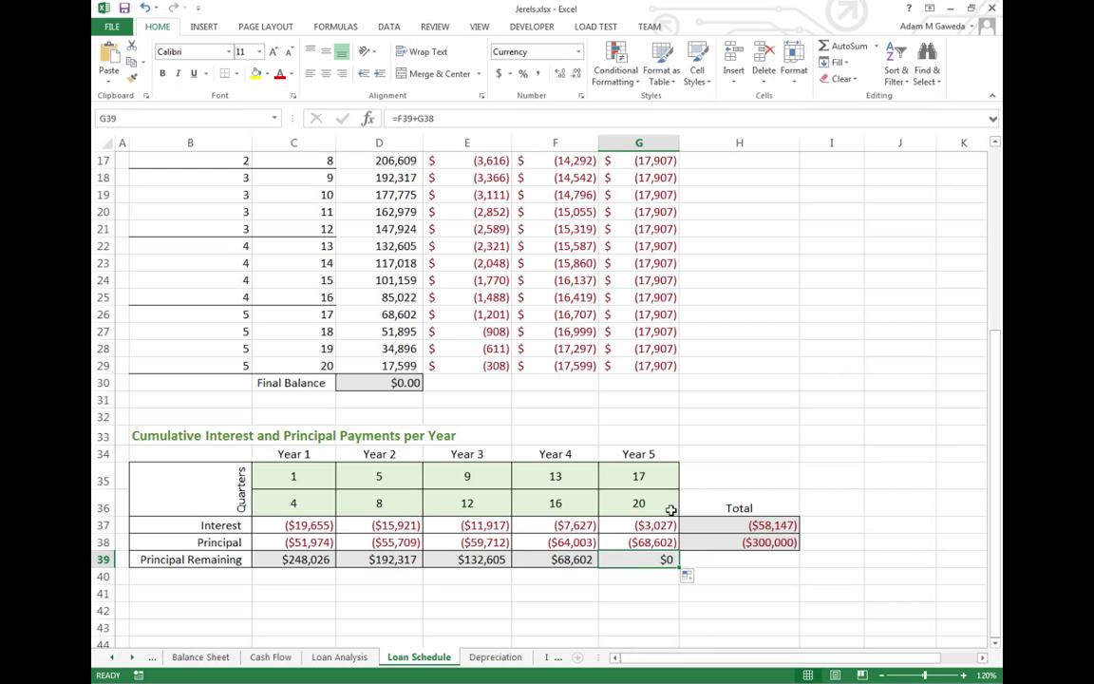